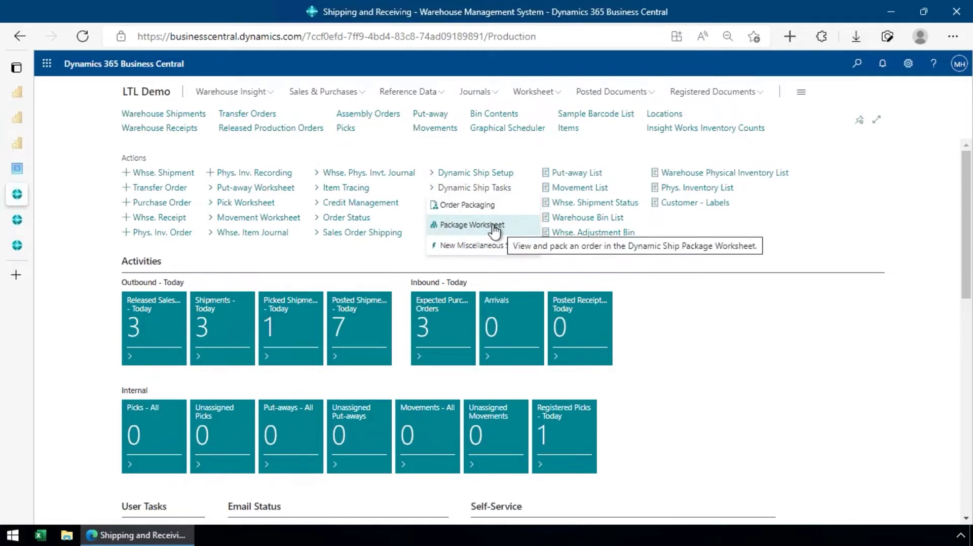
# - Open the Order Packaging list and review the label and shipment status of the unlabelled Central Park Zoo warehouse shipment, then return to the home page
pyautogui.click(481, 207)
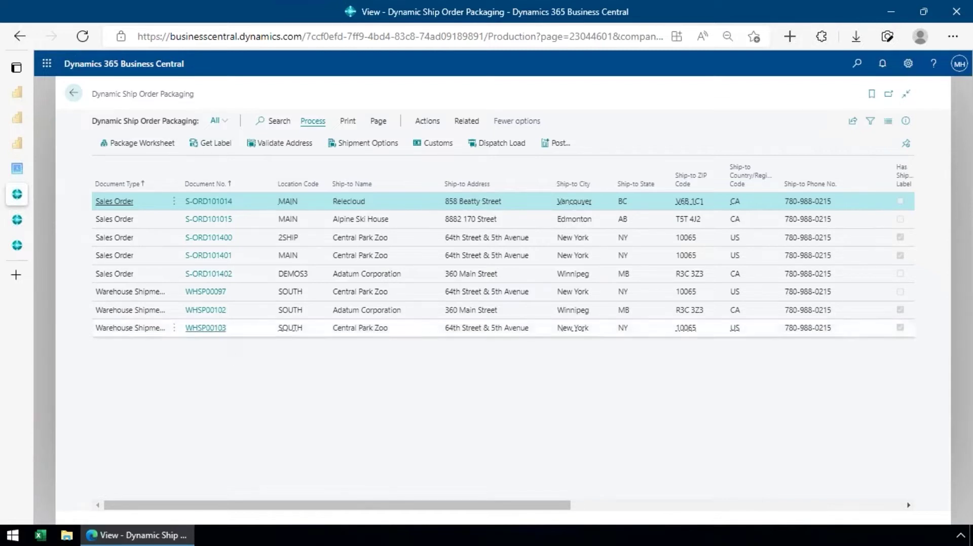
pyautogui.click(132, 297)
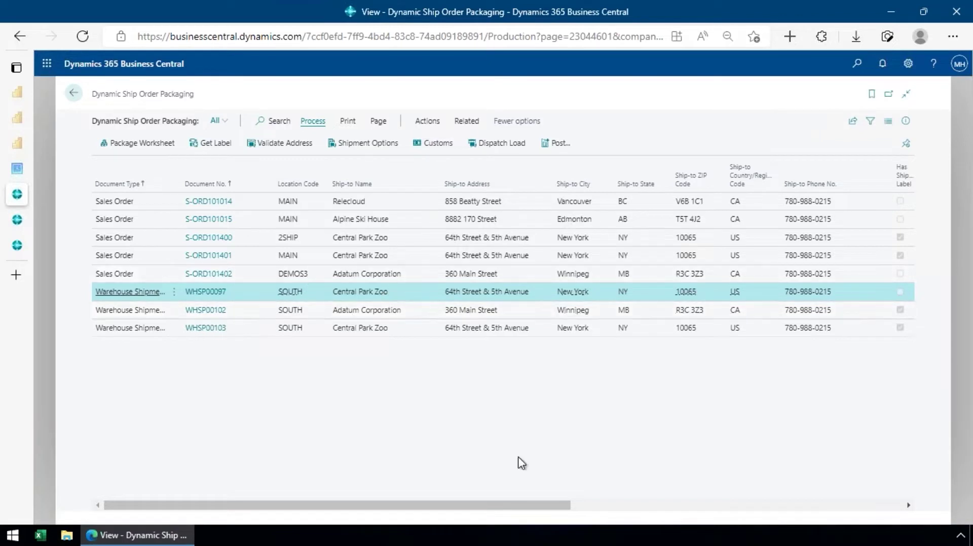
pyautogui.moveTo(486, 511); pyautogui.dragTo(577, 491)
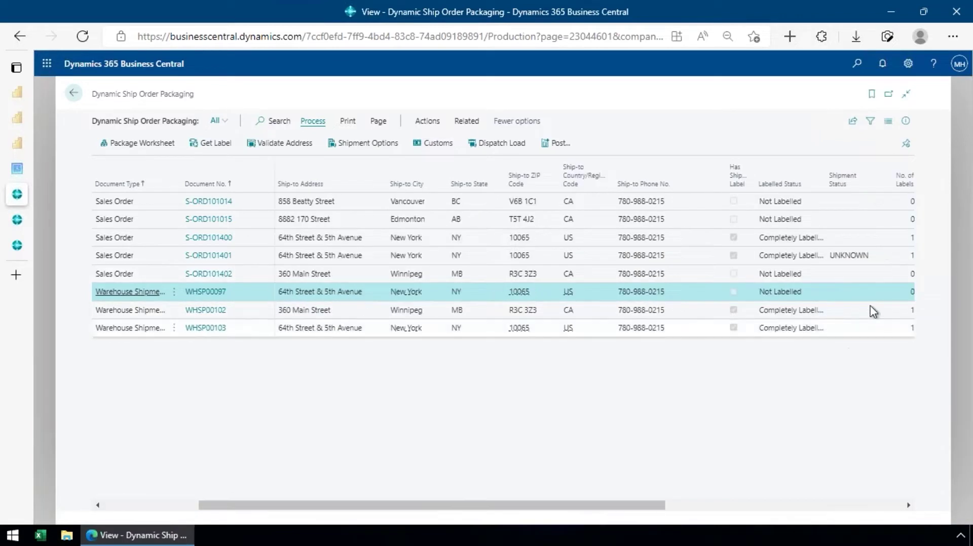
pyautogui.moveTo(658, 506); pyautogui.dragTo(393, 517)
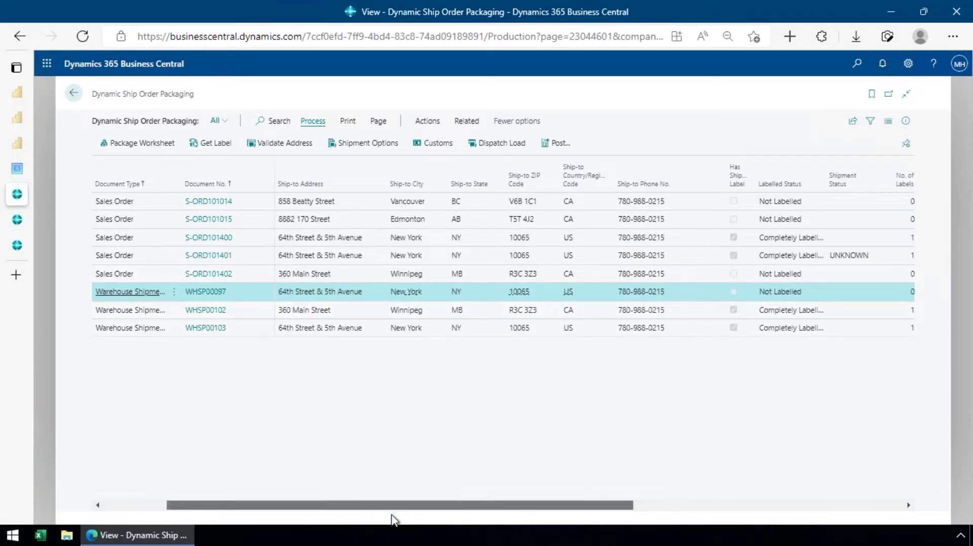
pyautogui.click(73, 93)
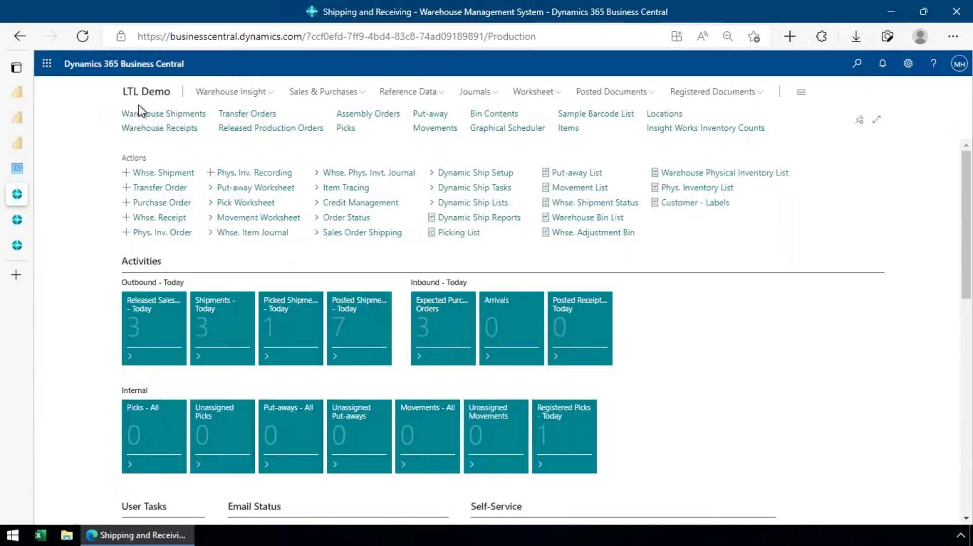
# - Open the Package Worksheet, dismiss its pickup date notification and load the unlabelled Central Park Zoo warehouse shipment by its document number
pyautogui.click(499, 203)
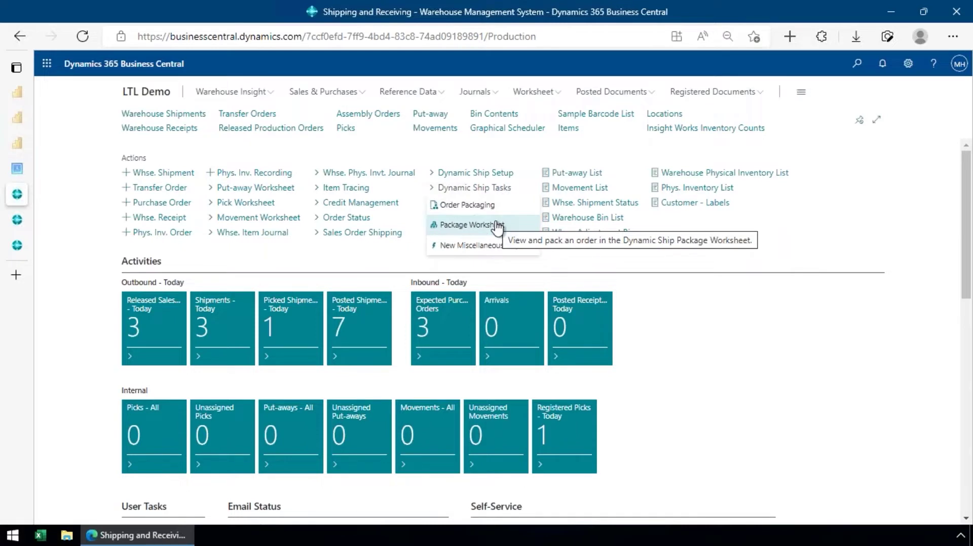
pyautogui.click(497, 226)
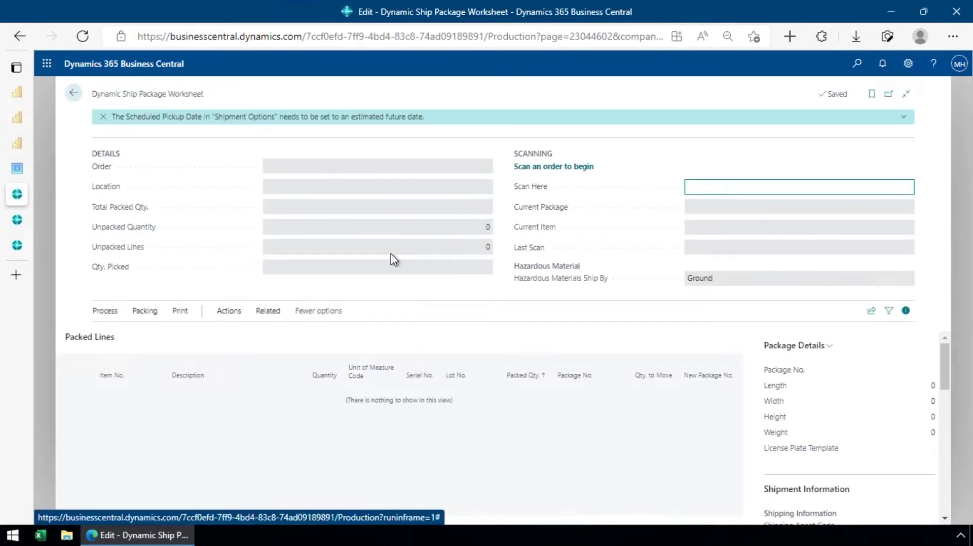
pyautogui.click(103, 116)
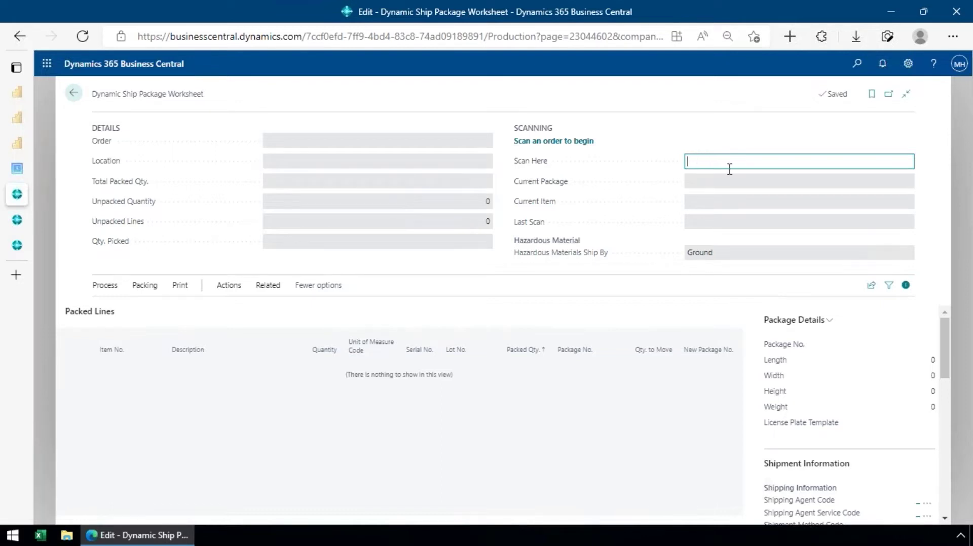
pyautogui.write('WHSP00097')
pyautogui.press('Return')
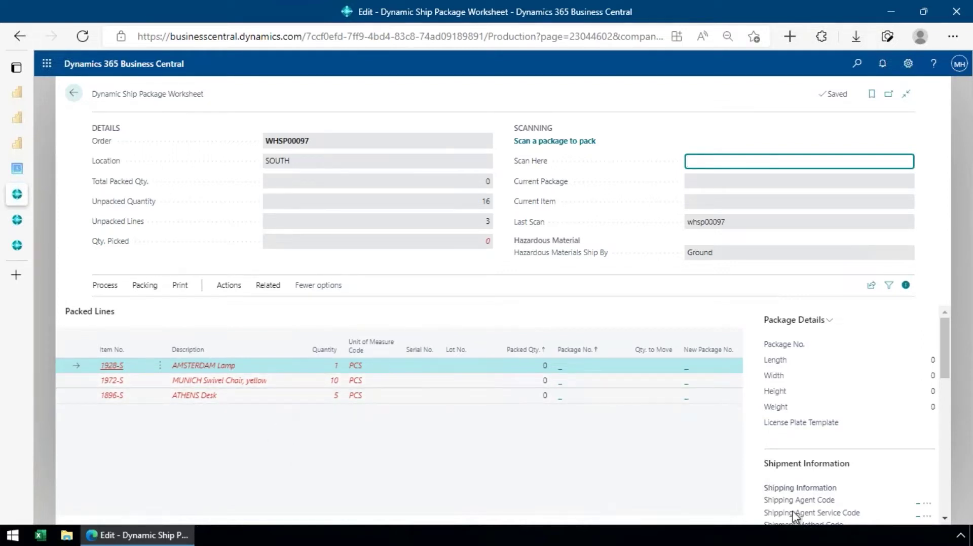
# - Examine the loaded order's shipping information, package totals and order comments in the worksheet's details
pyautogui.scroll(-2, 884, 487)
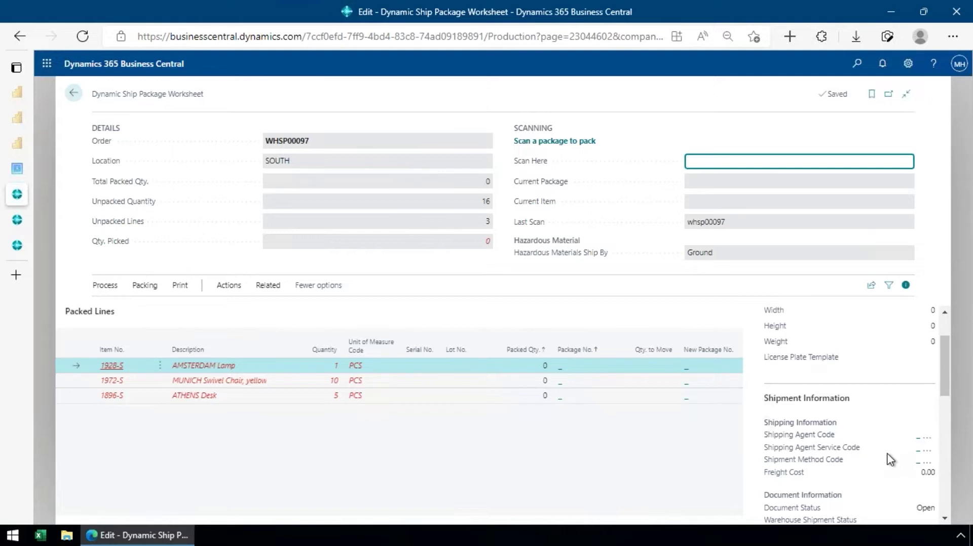
pyautogui.moveTo(849, 453)
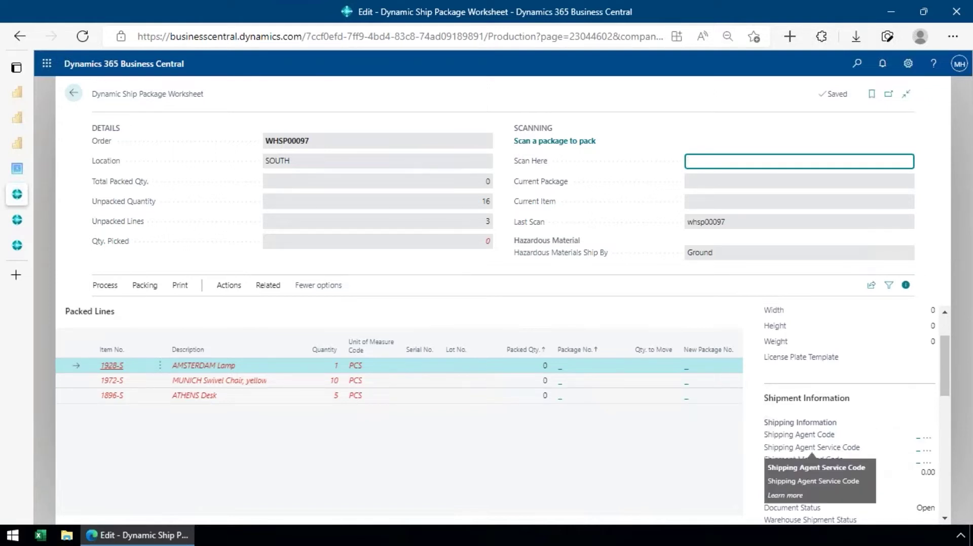
pyautogui.scroll(-6, 893, 449)
pyautogui.scroll(-2, 862, 420)
pyautogui.scroll(2, 869, 403)
pyautogui.scroll(-4, 866, 401)
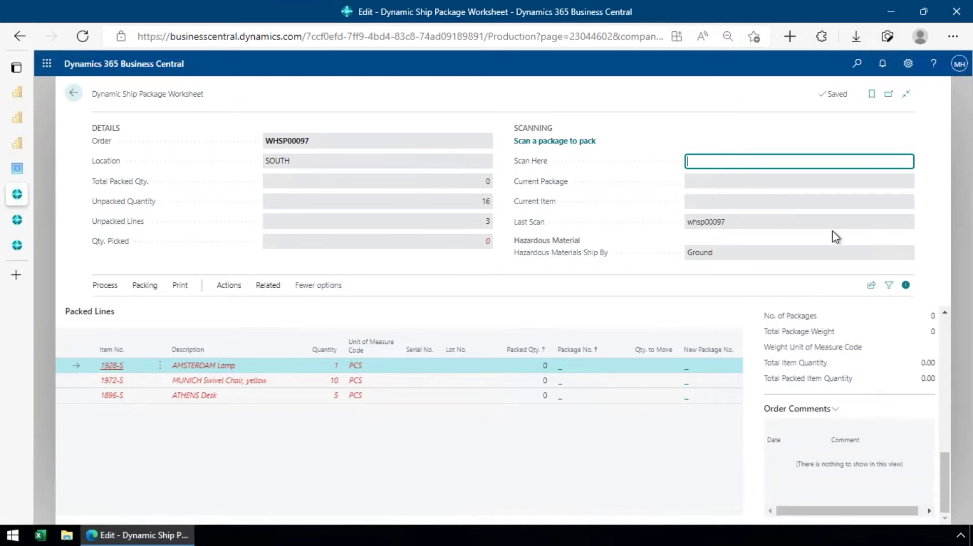
pyautogui.moveTo(942, 476); pyautogui.dragTo(953, 348)
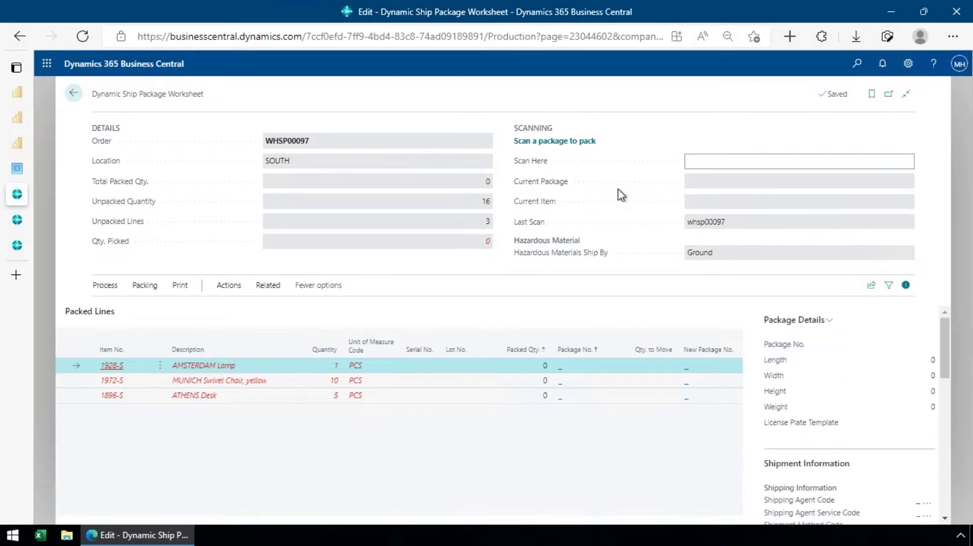
# - Create a package from the PALLET template and pack 1 piece of item 1928-S onto it
pyautogui.click(727, 161)
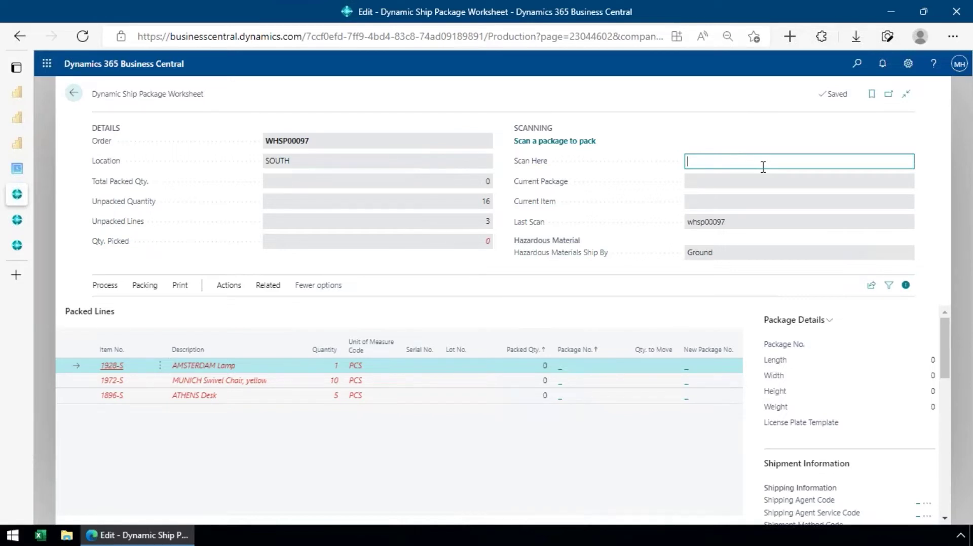
pyautogui.write('PALLET')
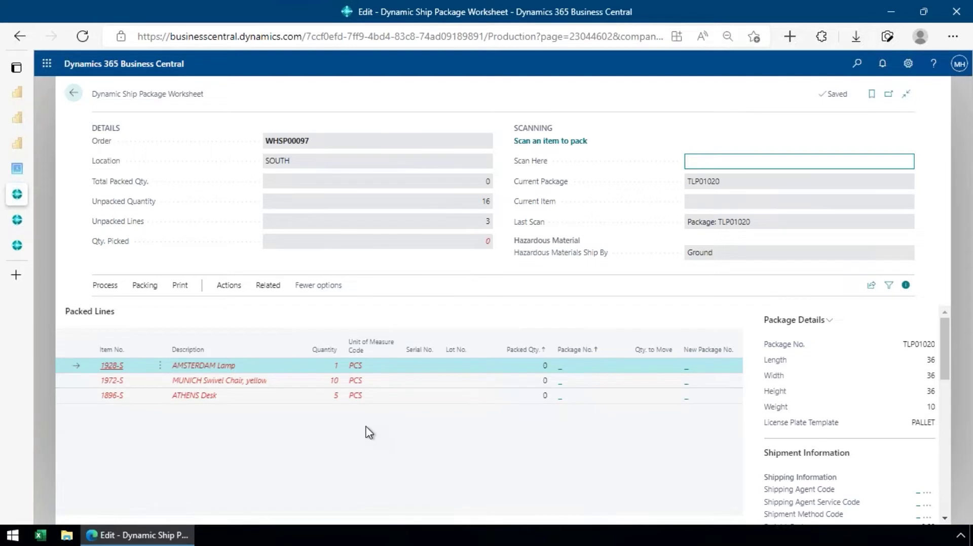
pyautogui.write('1928-s')
pyautogui.press('Return')
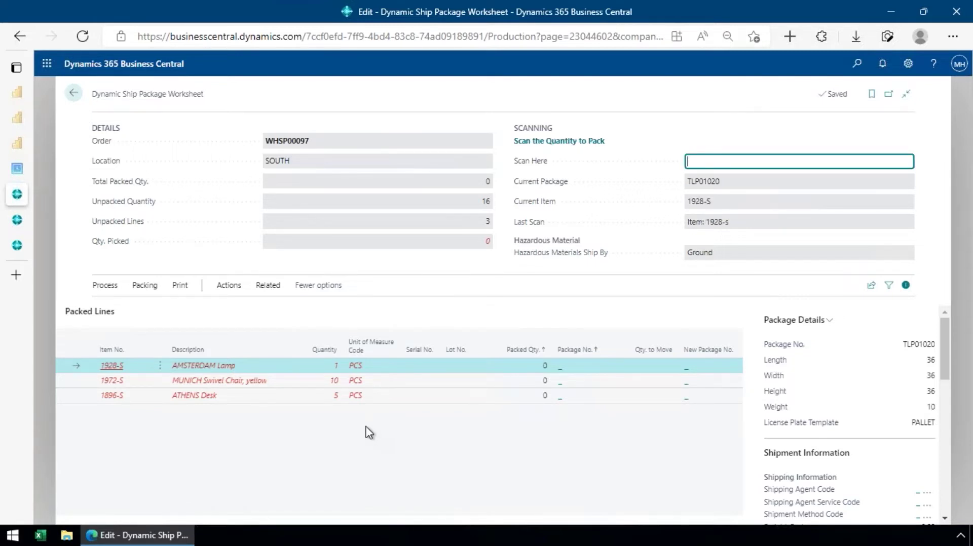
pyautogui.write('1')
pyautogui.press('Return')
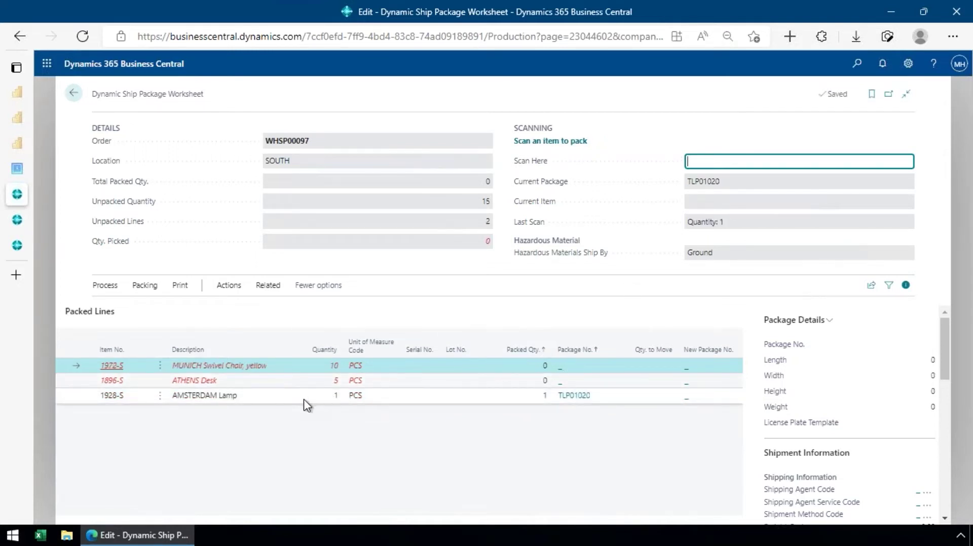
# - Pack 5 pieces of item 1972-S onto the first pallet, alongside the lamp
pyautogui.click(405, 401)
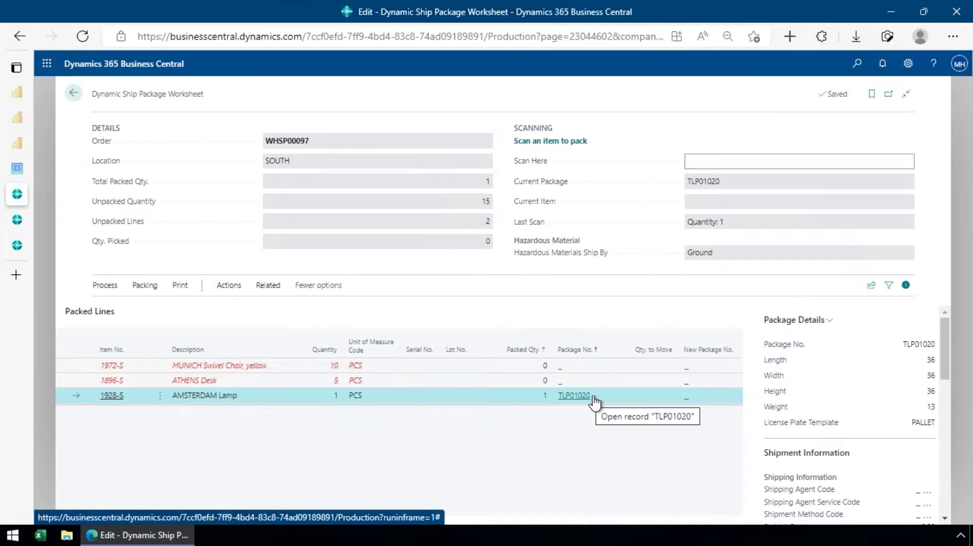
pyautogui.click(732, 162)
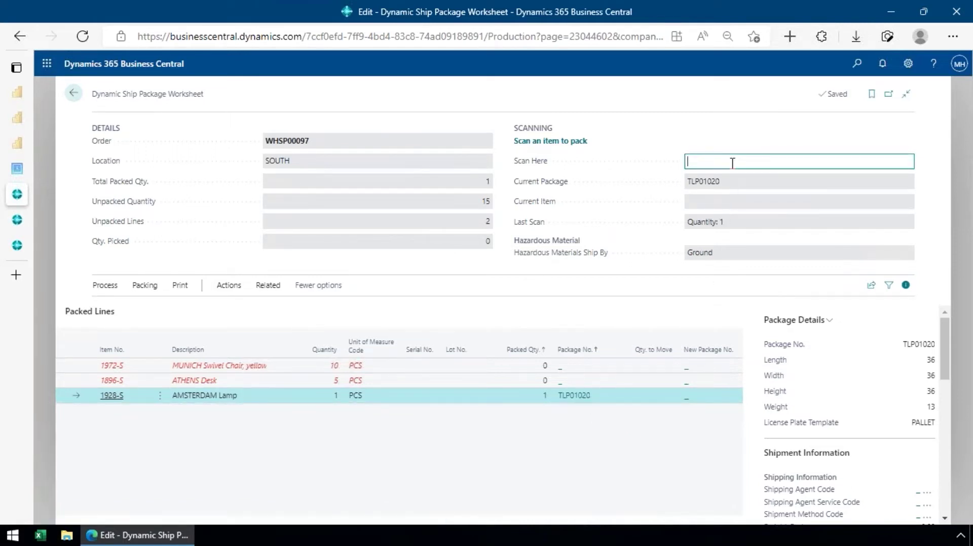
pyautogui.write('1972-s')
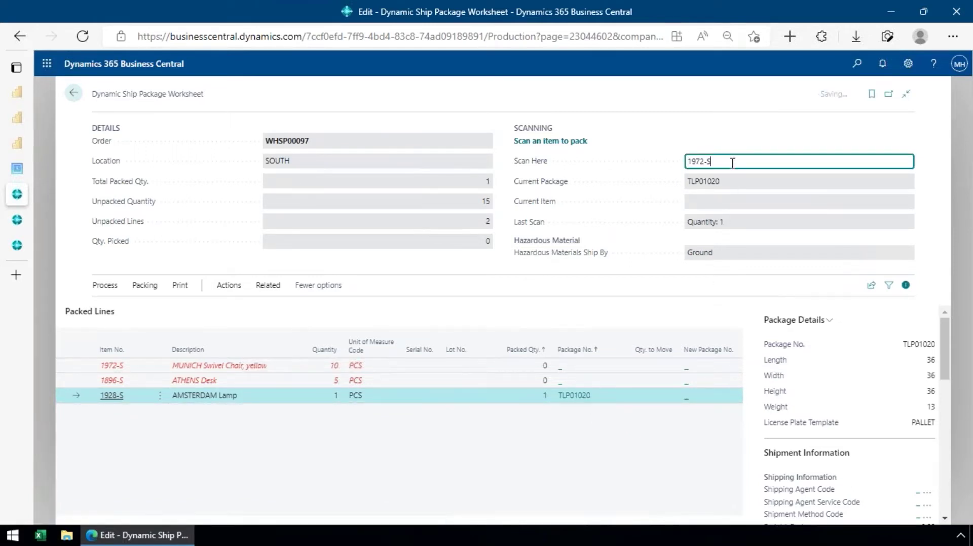
pyautogui.press('Return')
pyautogui.write('3')
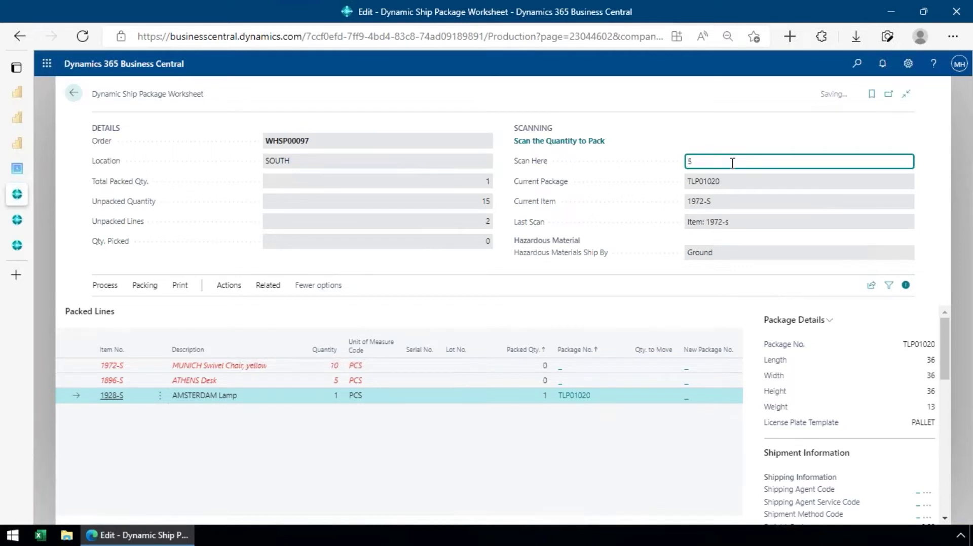
pyautogui.press('Return')
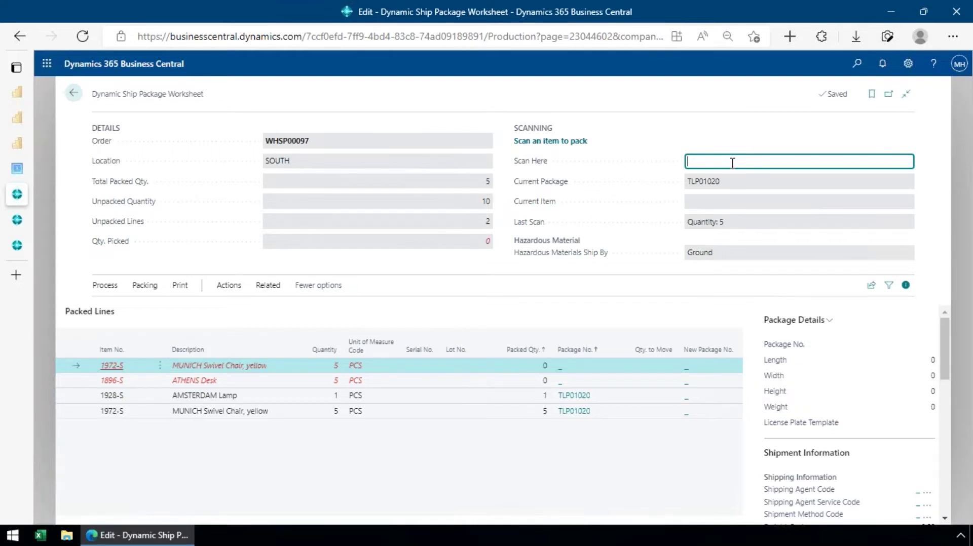
# - Create a second package from the PALLET template and pack 5 pieces of item 1896-S onto it
pyautogui.write('PALLET')
pyautogui.press('Return')
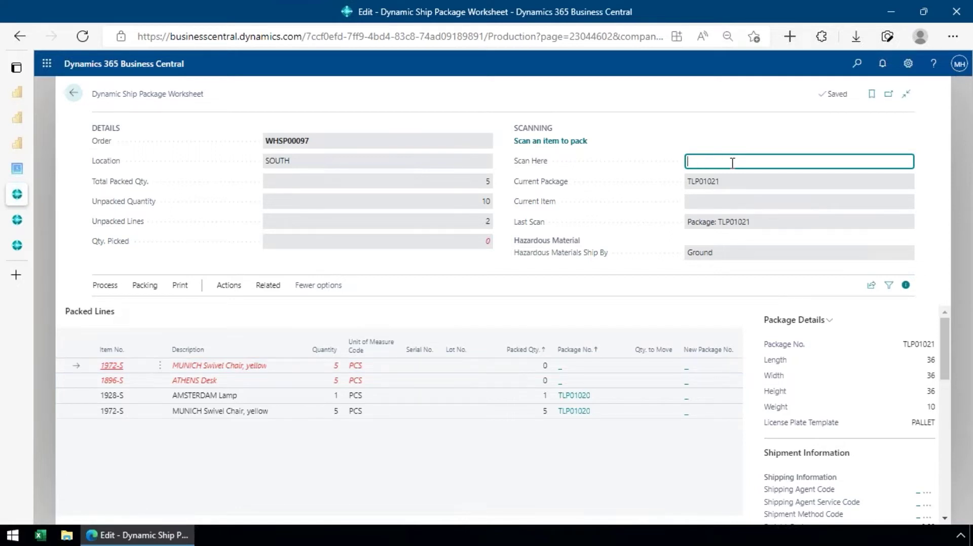
pyautogui.write('1896-s')
pyautogui.press('Return')
pyautogui.write('5')
pyautogui.press('Return')
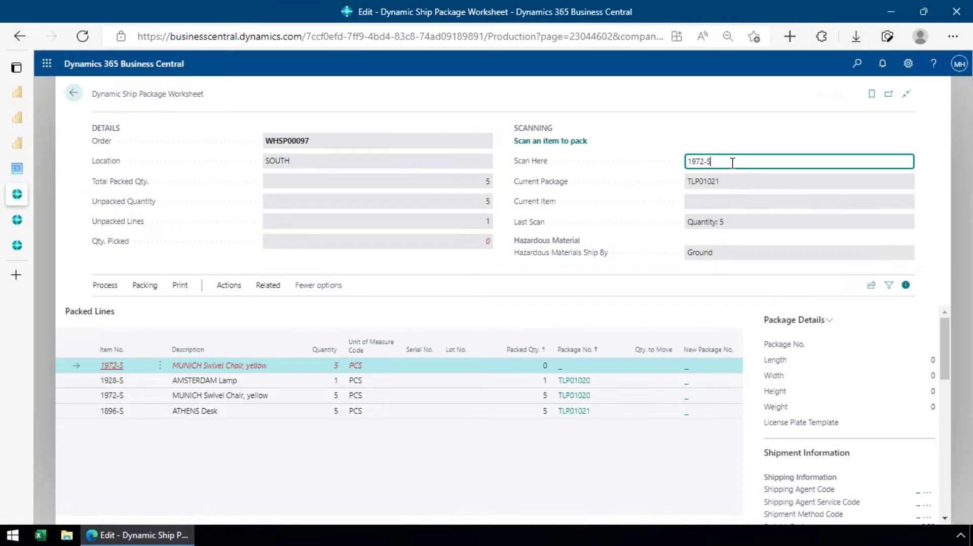
# - Pack the remaining 5 pieces of item 1972-S onto the second pallet and check the order's package count and total weight
pyautogui.write('1972-s')
pyautogui.press('Return')
pyautogui.write('5')
pyautogui.press('Return')
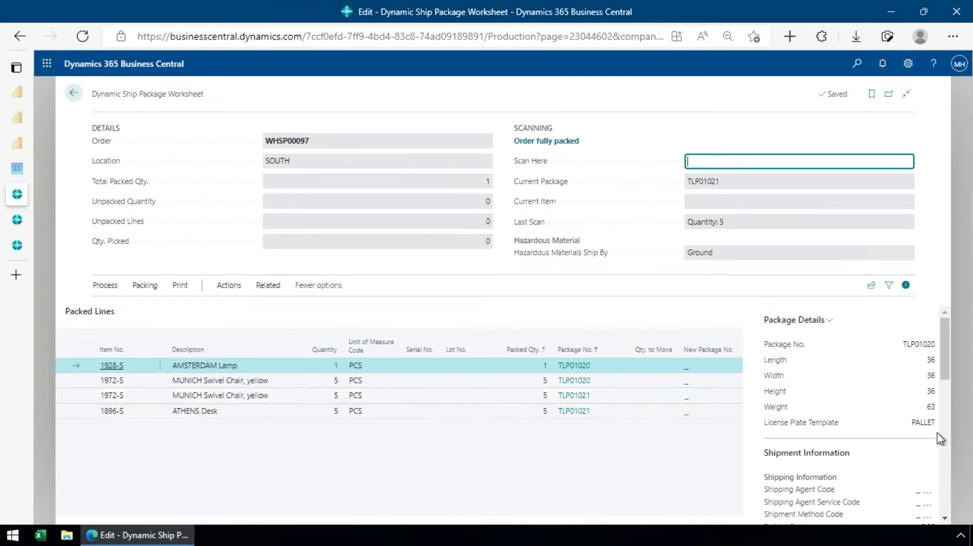
pyautogui.scroll(-10, 945, 430)
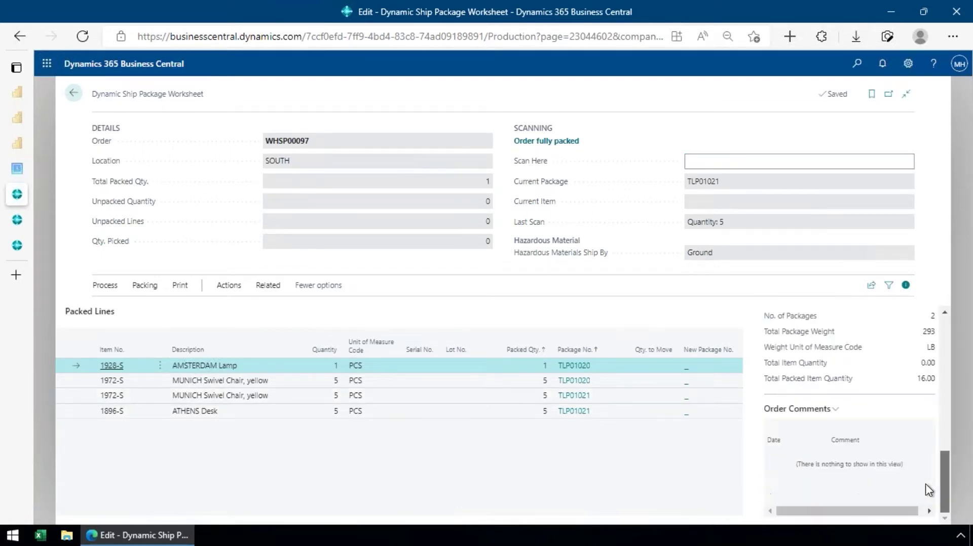
pyautogui.scroll(3, 945, 482)
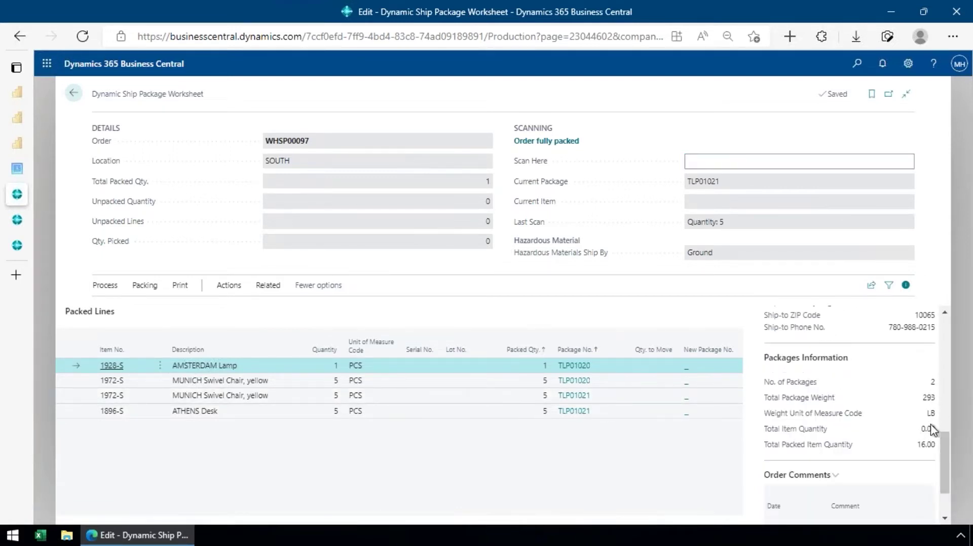
pyautogui.scroll(7, 941, 461)
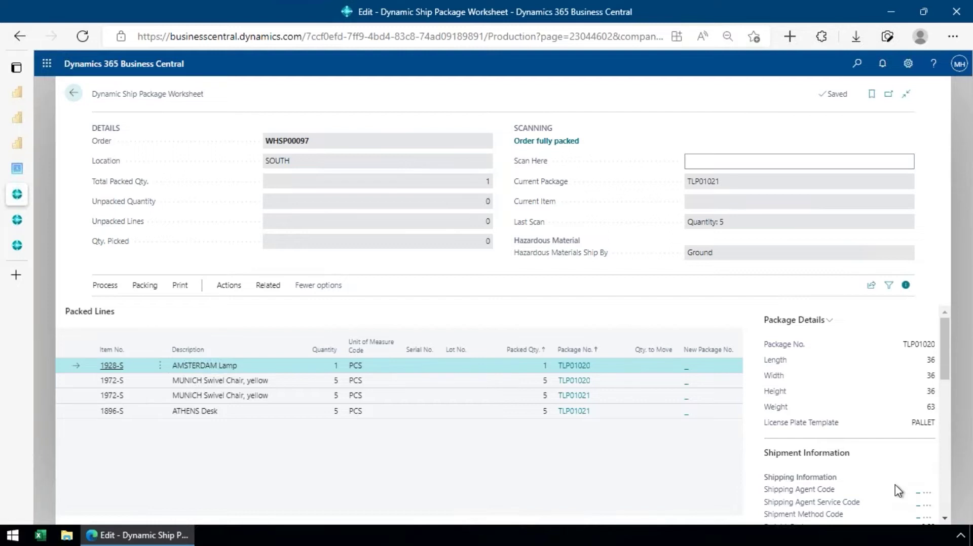
# - Open the shipment options card with the --so scan command and examine its LTL load, pickup, delivery and insurance options
pyautogui.click(752, 161)
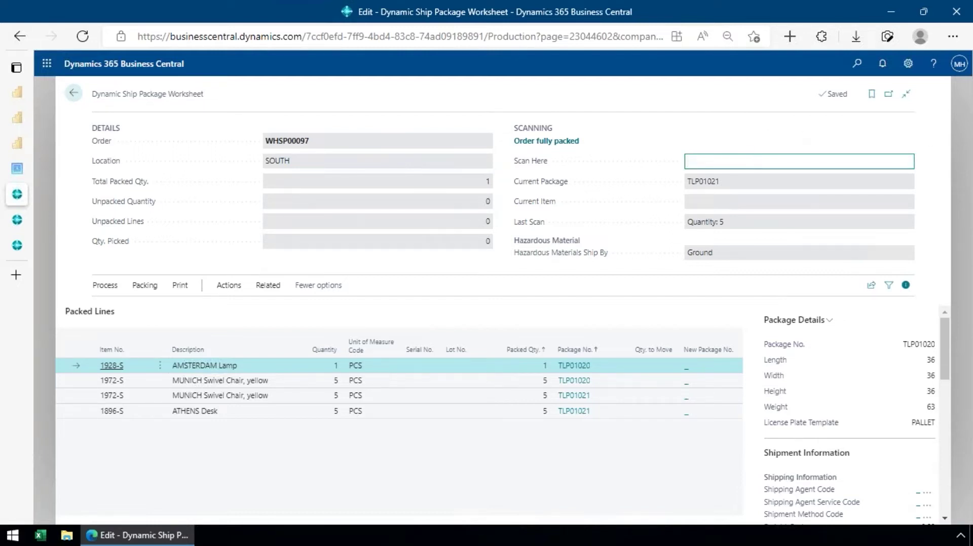
pyautogui.write('--so')
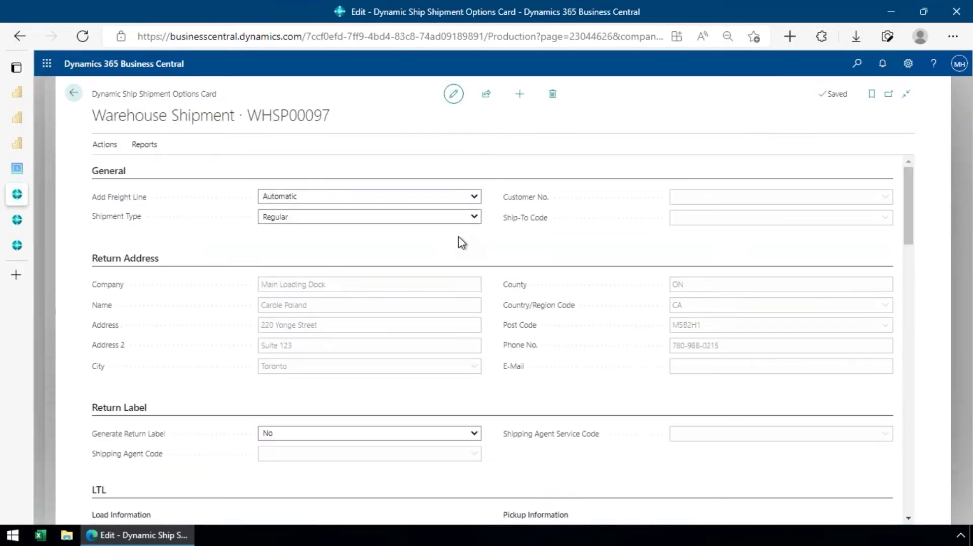
pyautogui.scroll(-3, 520, 264)
pyautogui.scroll(-4, 634, 327)
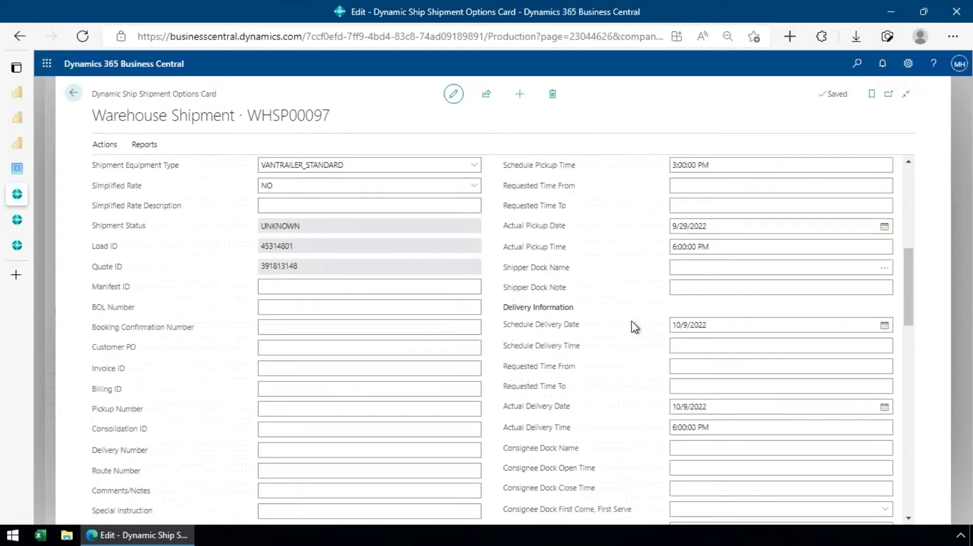
pyautogui.click(459, 306)
pyautogui.scroll(-8, 499, 329)
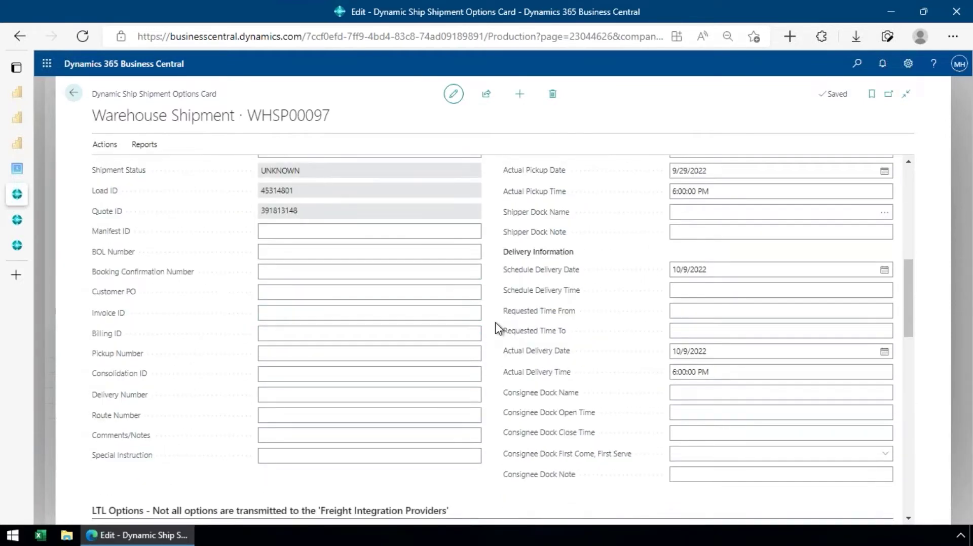
pyautogui.scroll(-1, 499, 328)
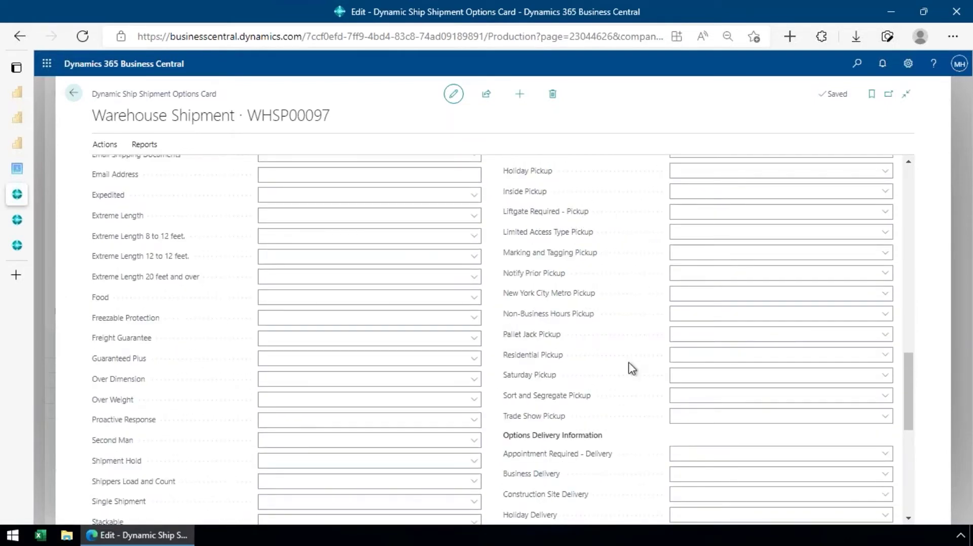
pyautogui.scroll(-6, 372, 401)
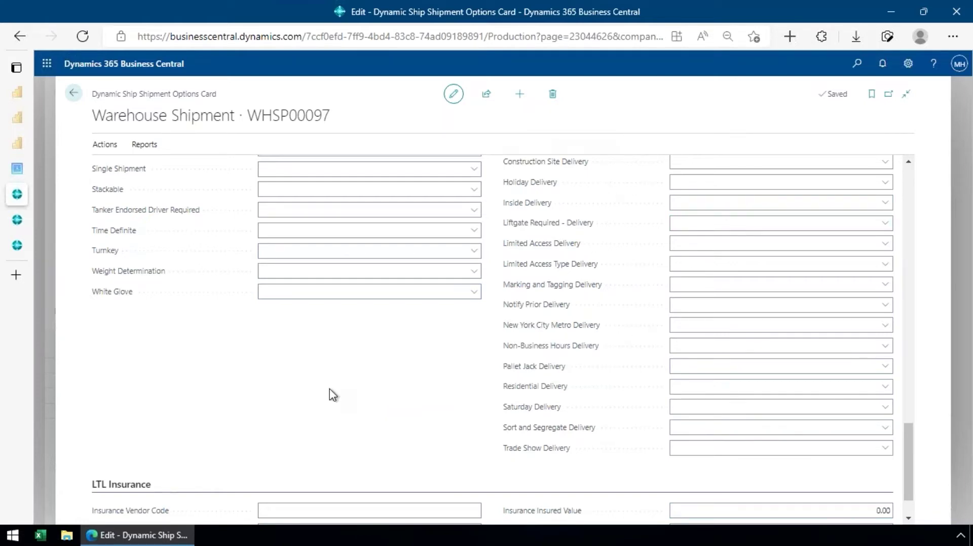
pyautogui.scroll(-1, 331, 395)
pyautogui.scroll(6, 331, 393)
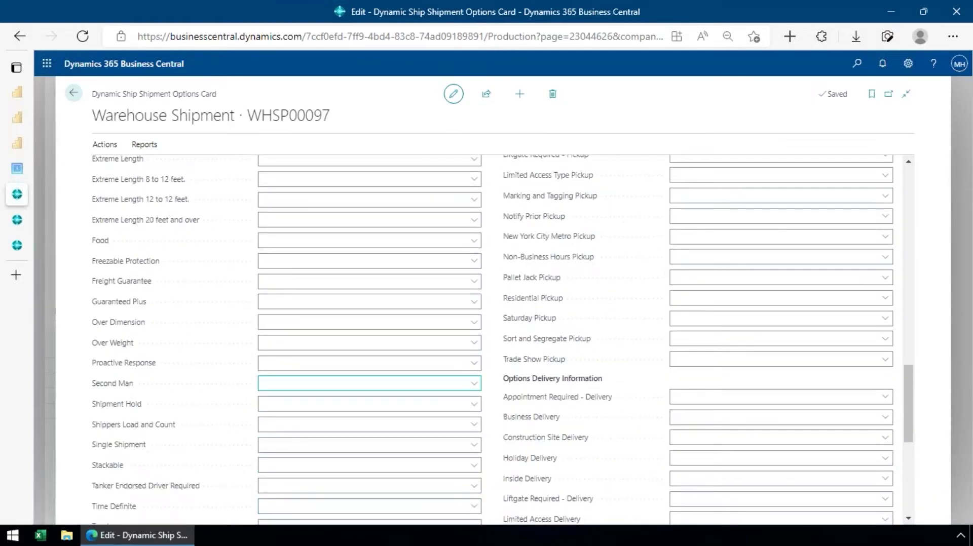
# - Review the remaining LTL options, pickup and dock details on the shipment options card, and return to the package worksheet
pyautogui.click(474, 445)
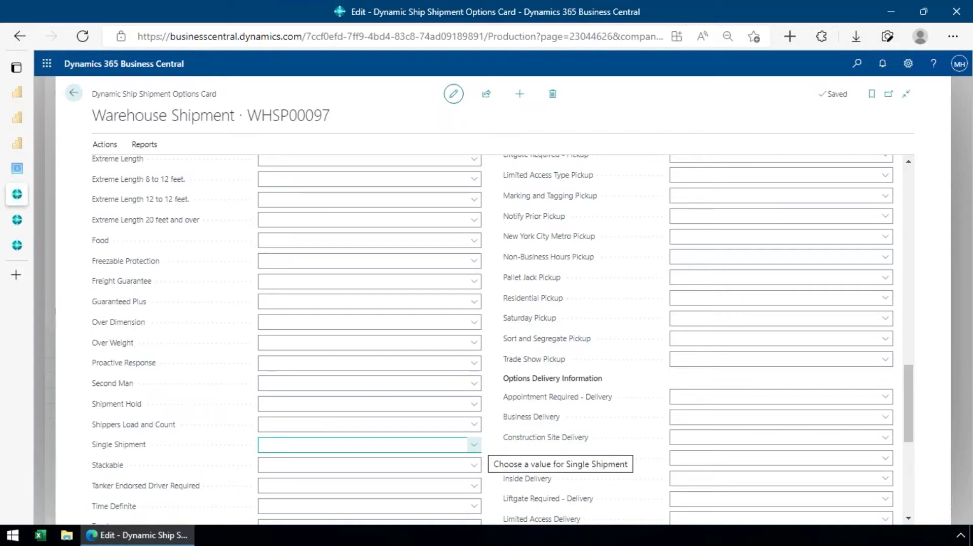
pyautogui.scroll(12, 835, 321)
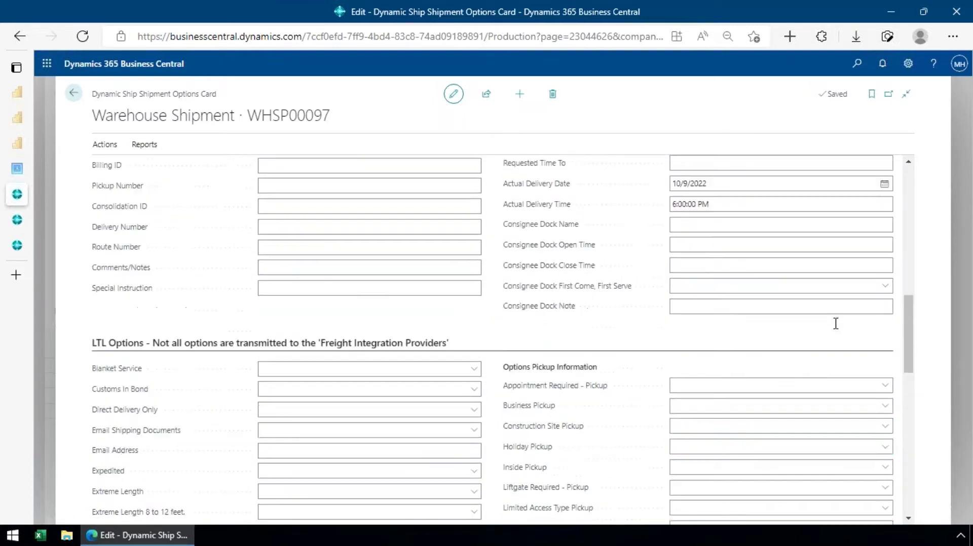
pyautogui.scroll(5, 704, 401)
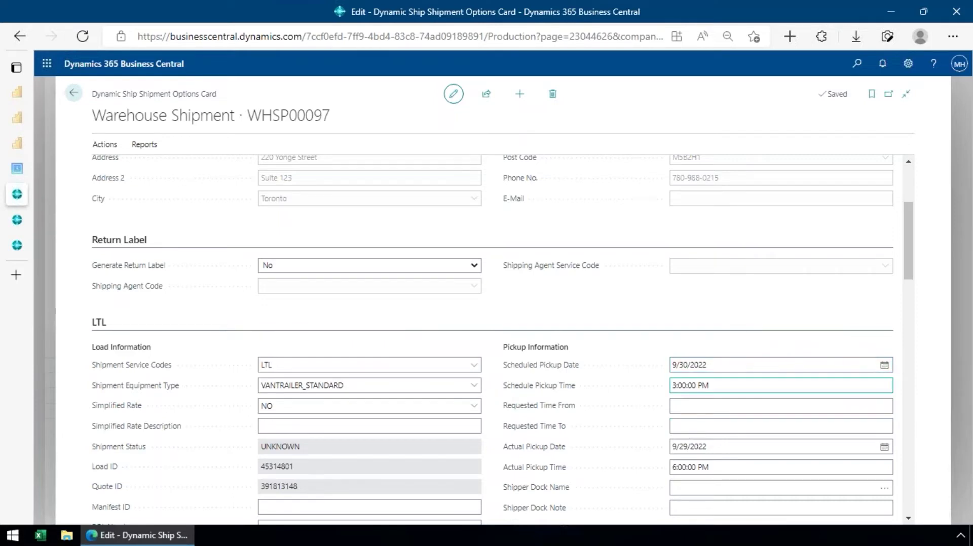
pyautogui.scroll(-1, 746, 385)
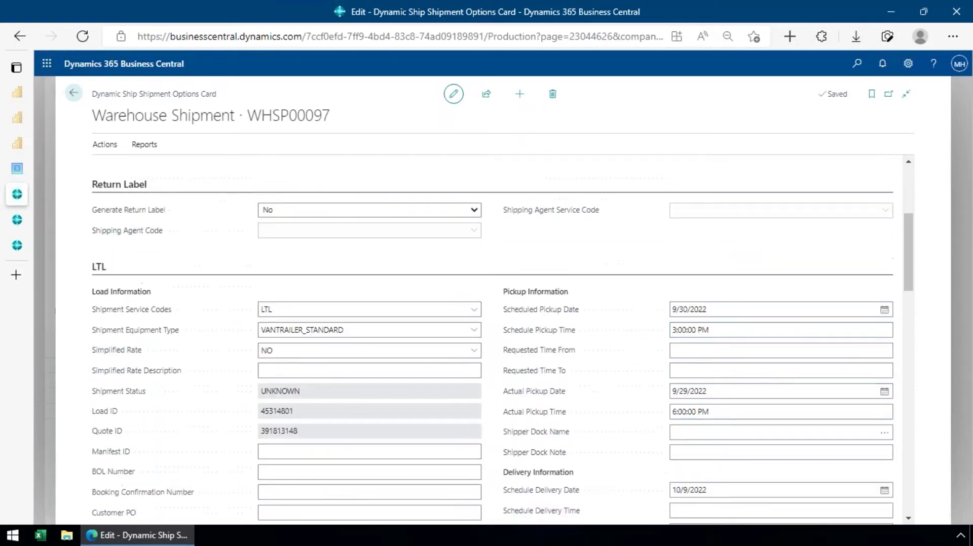
pyautogui.click(747, 435)
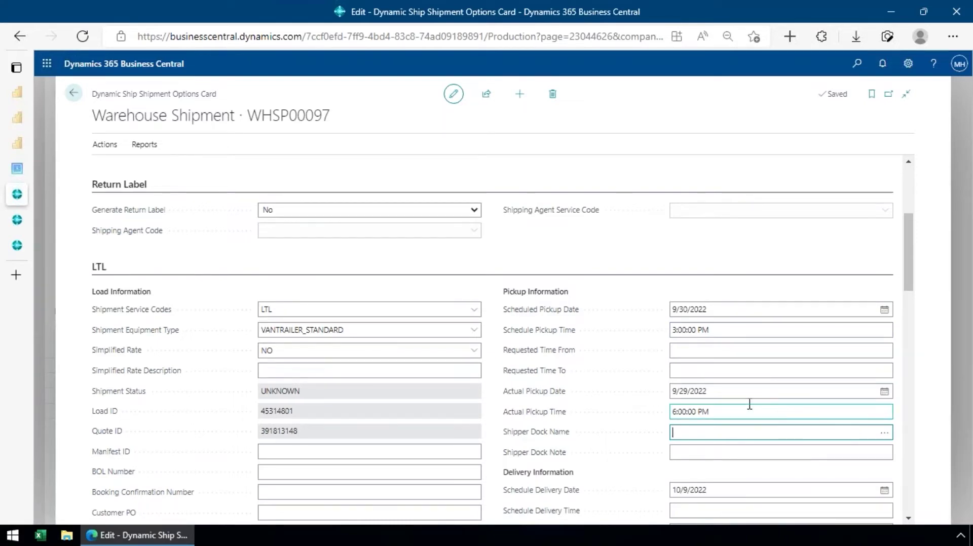
pyautogui.click(74, 96)
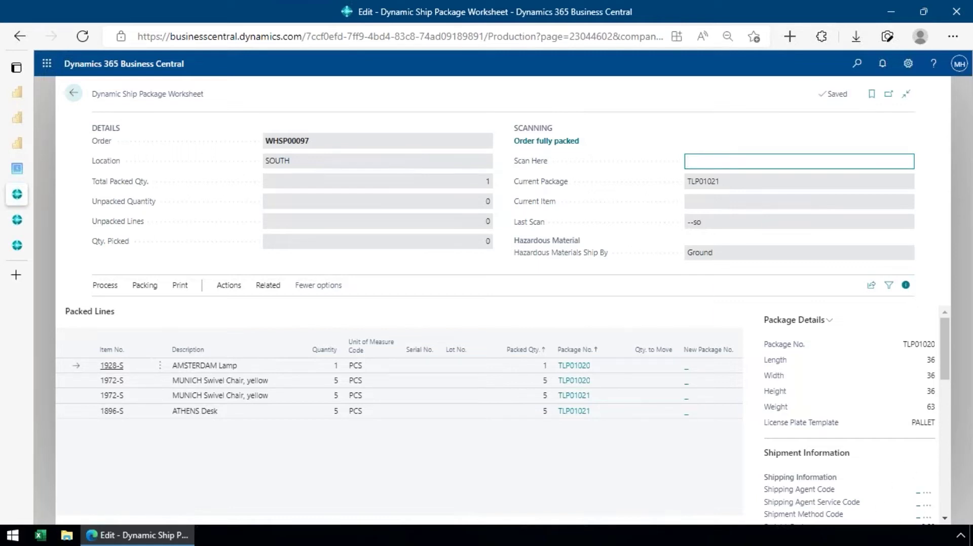
# - Request carrier rates for the packed order with the --gl scan command and check the rate worksheet's shipping information
pyautogui.write('--GL')
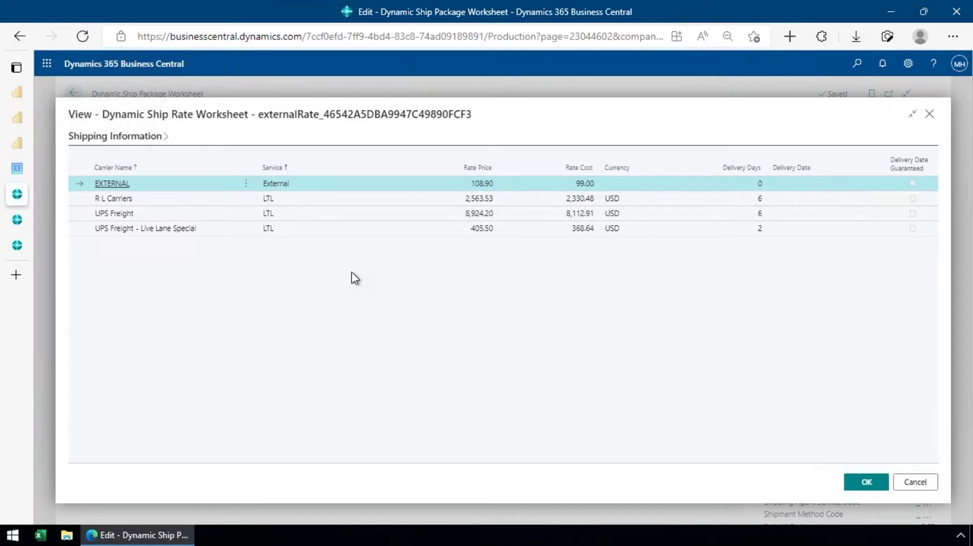
pyautogui.click(155, 138)
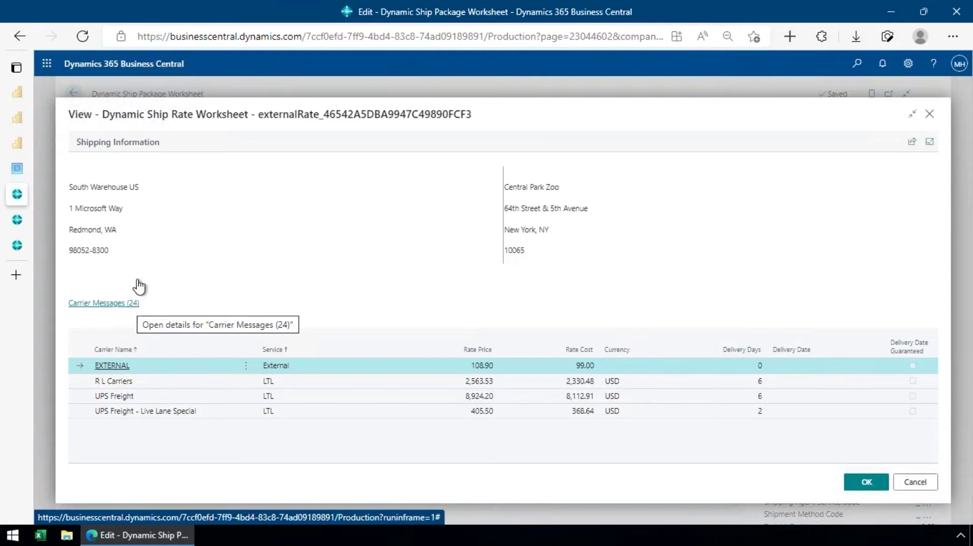
pyautogui.click(130, 144)
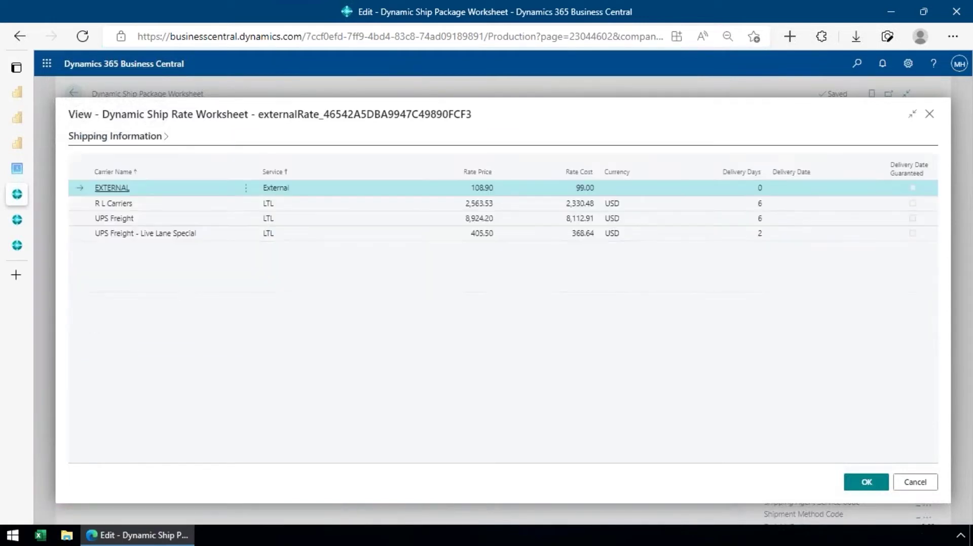
# - Compare the rate prices, costs and delivery days of the EXTERNAL, R L Carriers, UPS Freight and Live Lane Special offers
pyautogui.click(405, 202)
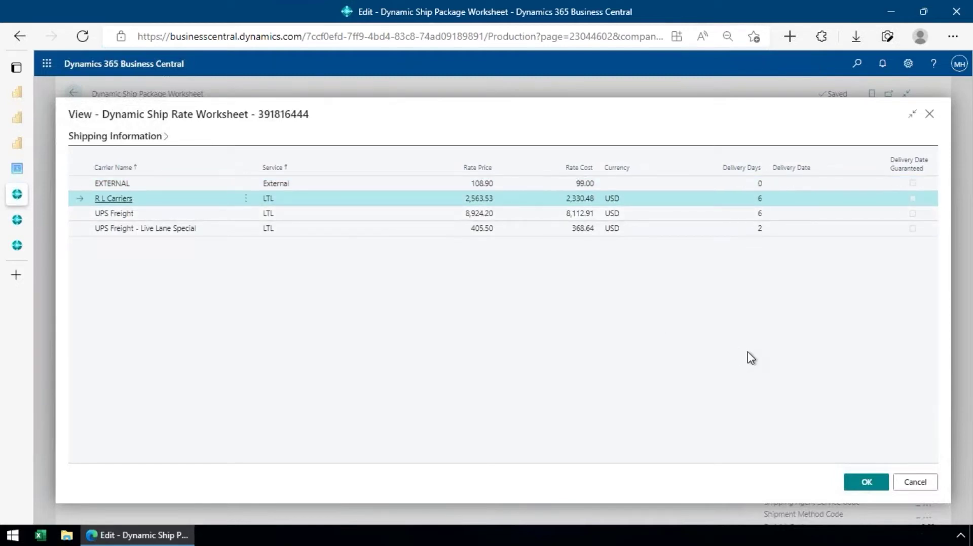
pyautogui.press('Down')
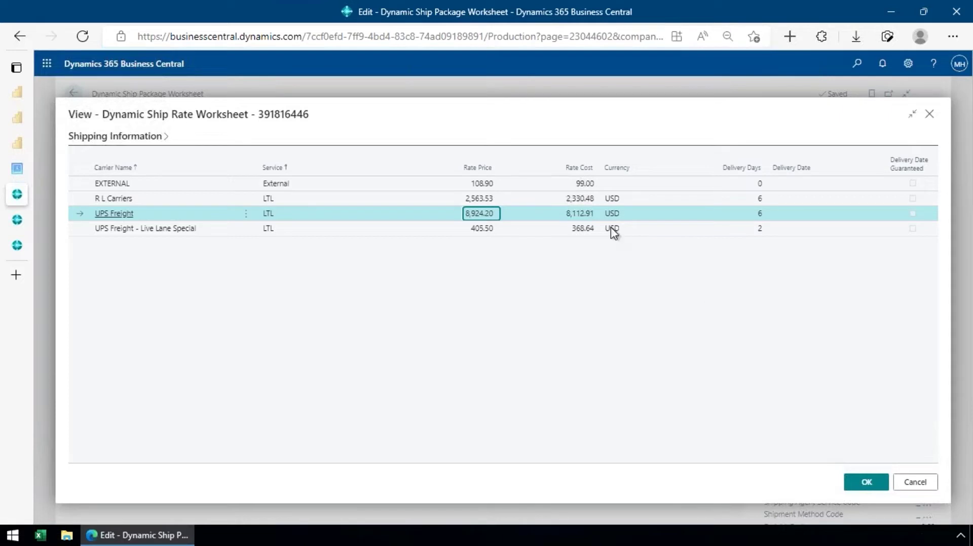
pyautogui.click(584, 232)
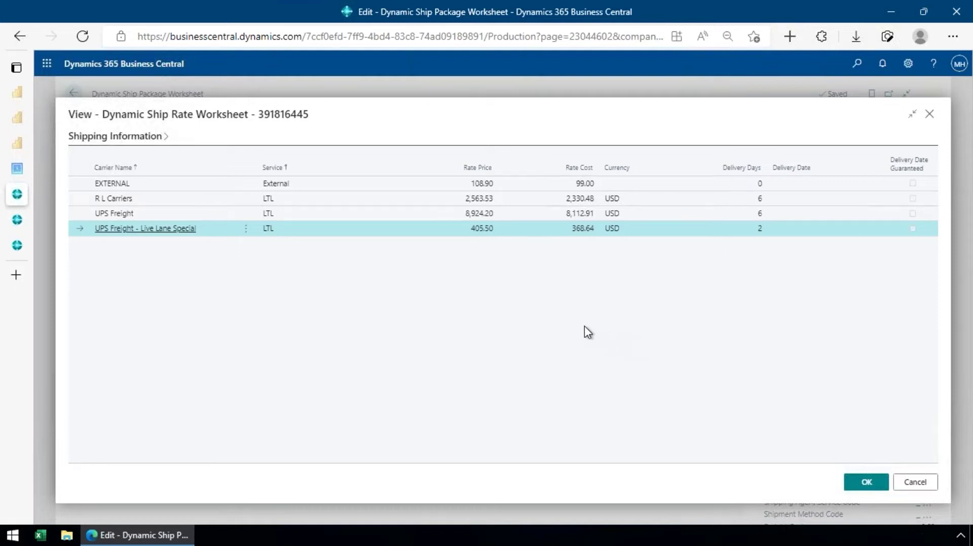
pyautogui.click(583, 216)
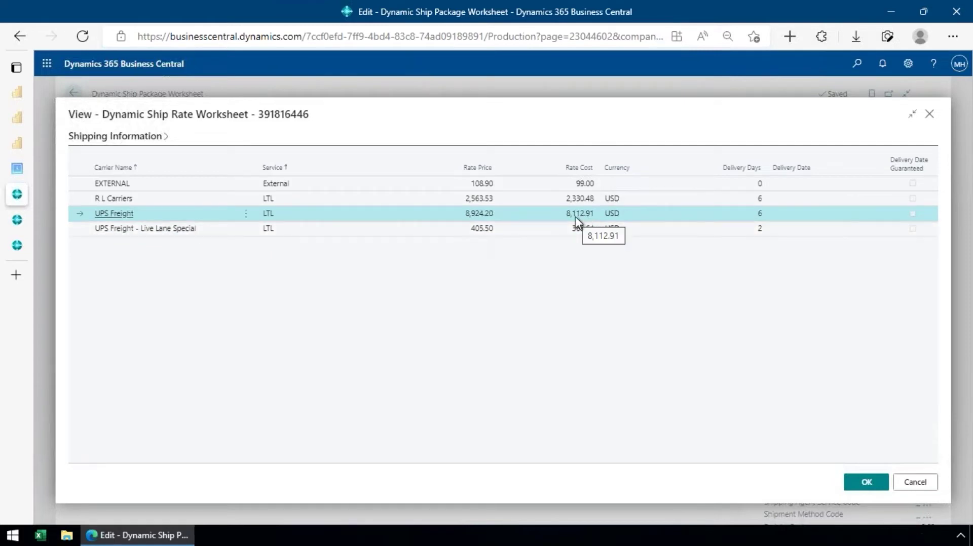
pyautogui.click(583, 231)
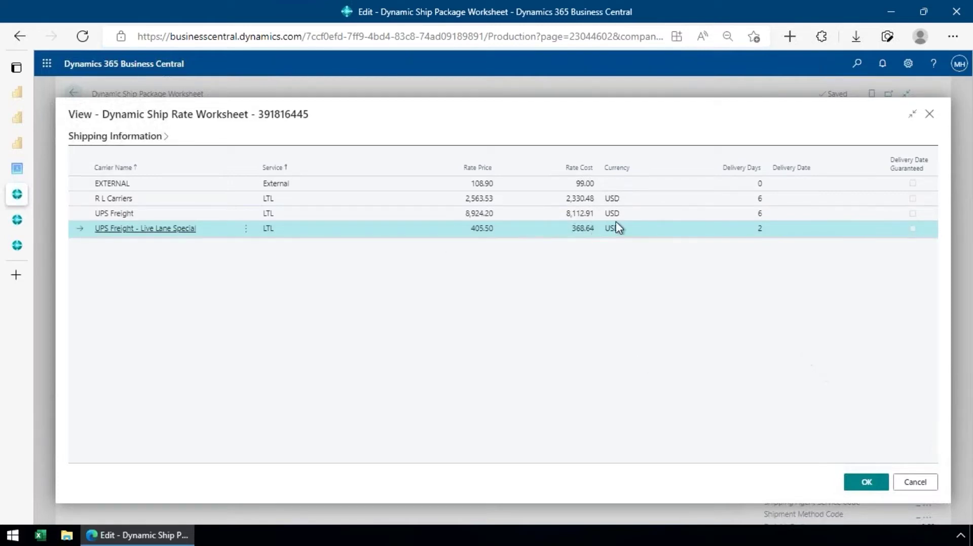
pyautogui.click(563, 198)
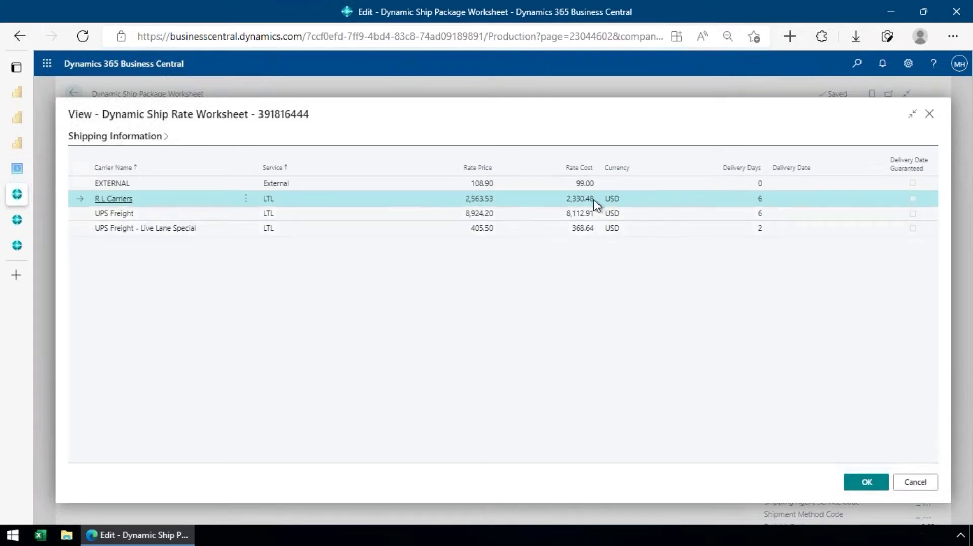
pyautogui.click(586, 234)
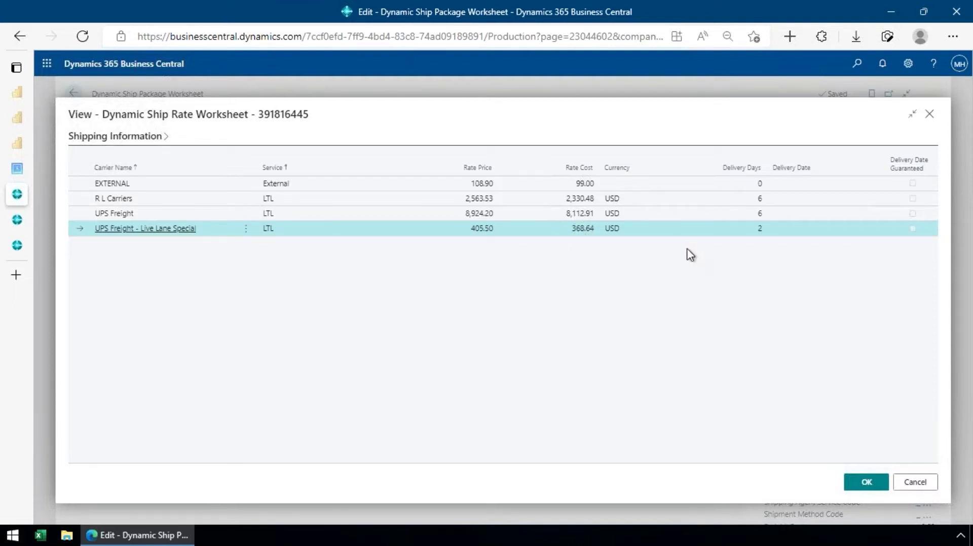
pyautogui.click(538, 203)
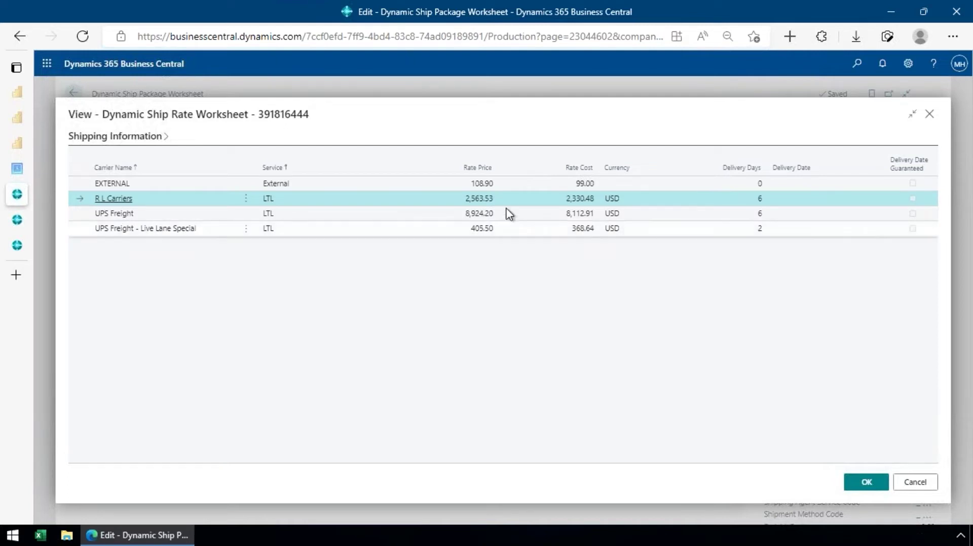
pyautogui.click(491, 187)
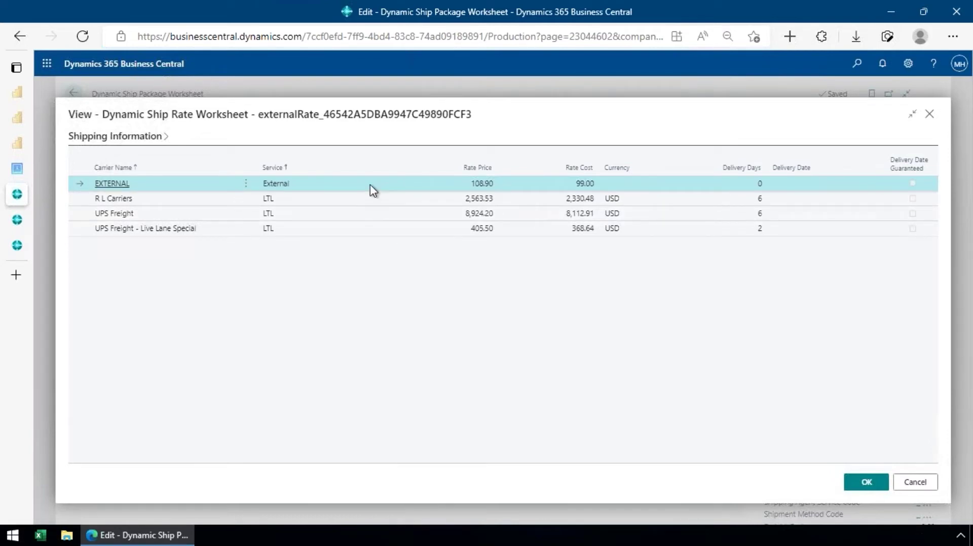
# - Choose the R L Carriers LTL rate for the shipment and accept it
pyautogui.click(390, 200)
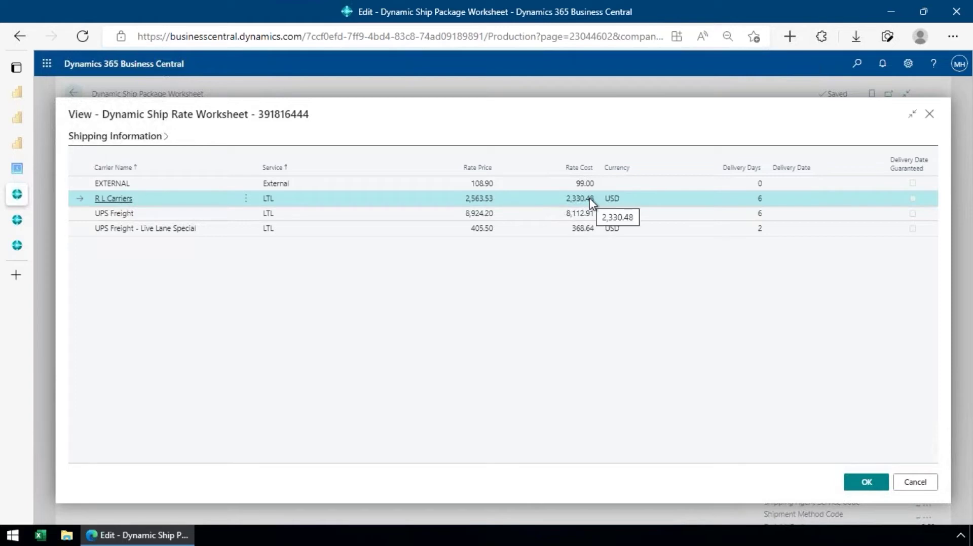
pyautogui.click(858, 491)
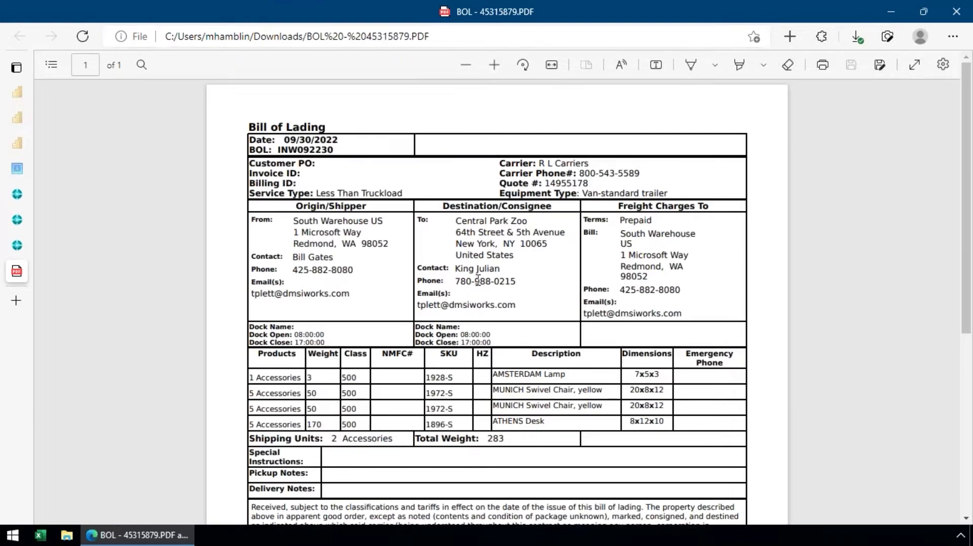
# - Examine the carrier's downloaded bill of lading PDF from its shipping details down to the signature blocks, and close it
pyautogui.scroll(-7, 478, 280)
pyautogui.scroll(6, 478, 281)
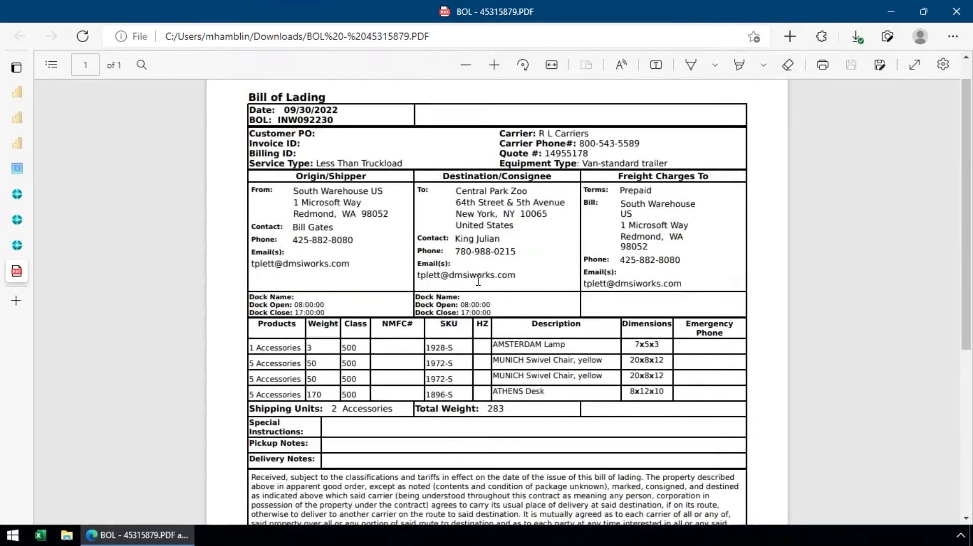
pyautogui.scroll(1, 478, 280)
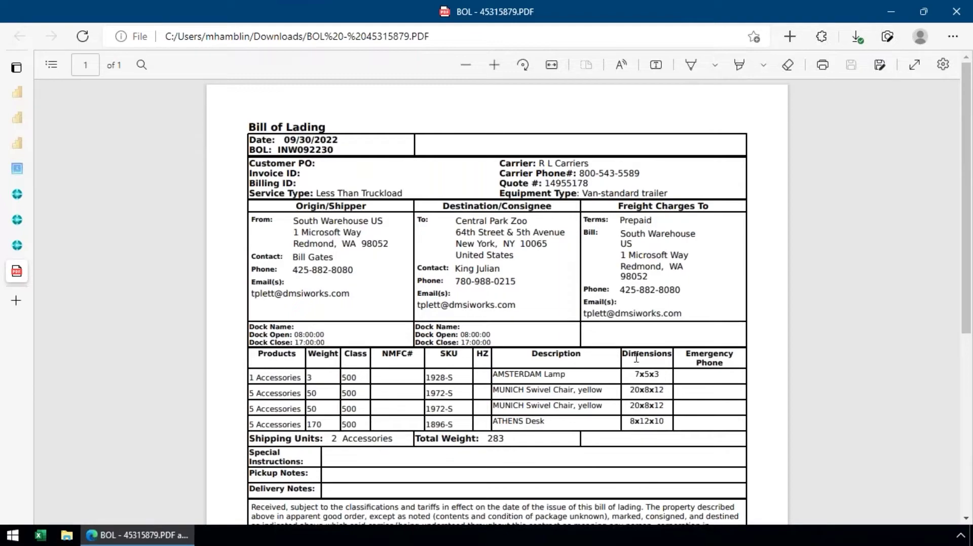
pyautogui.scroll(-5, 636, 360)
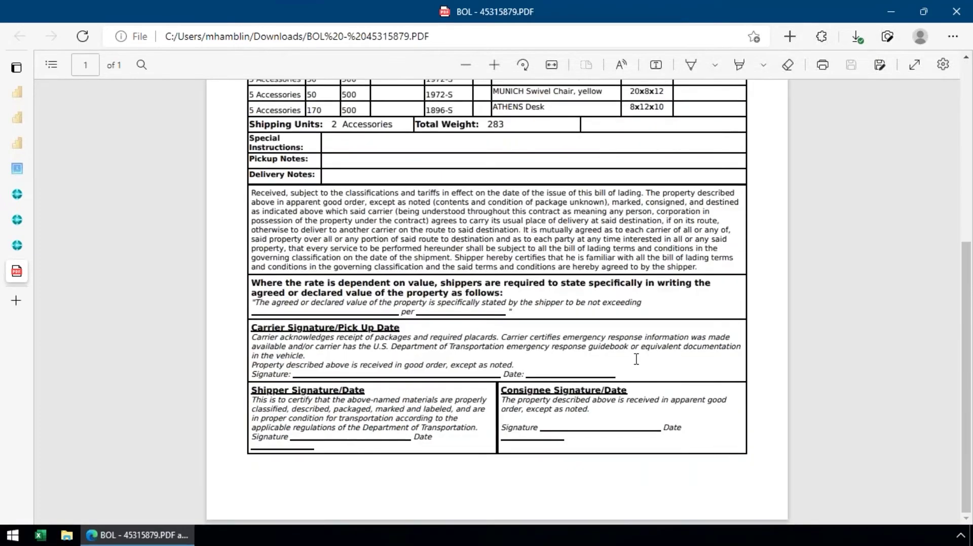
pyautogui.scroll(5, 636, 360)
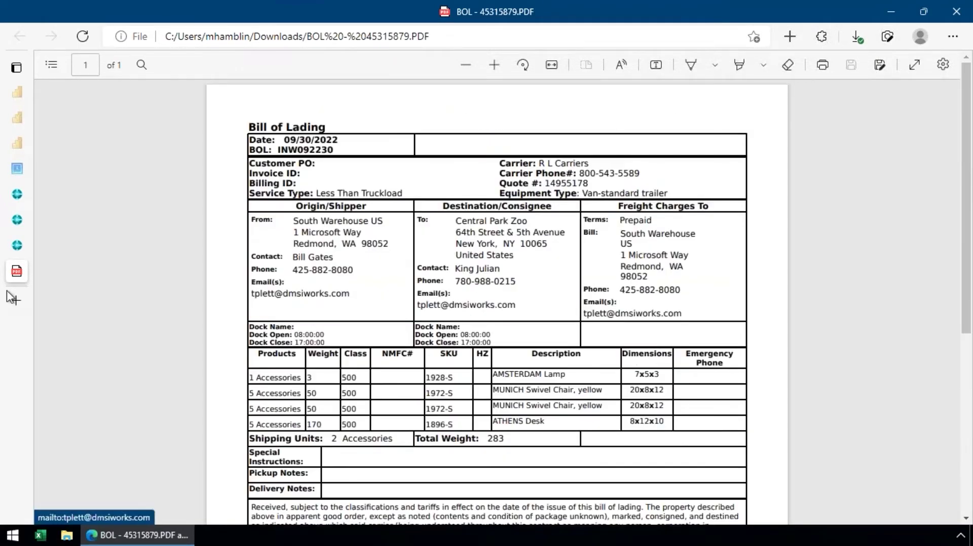
pyautogui.middleClick(32, 276)
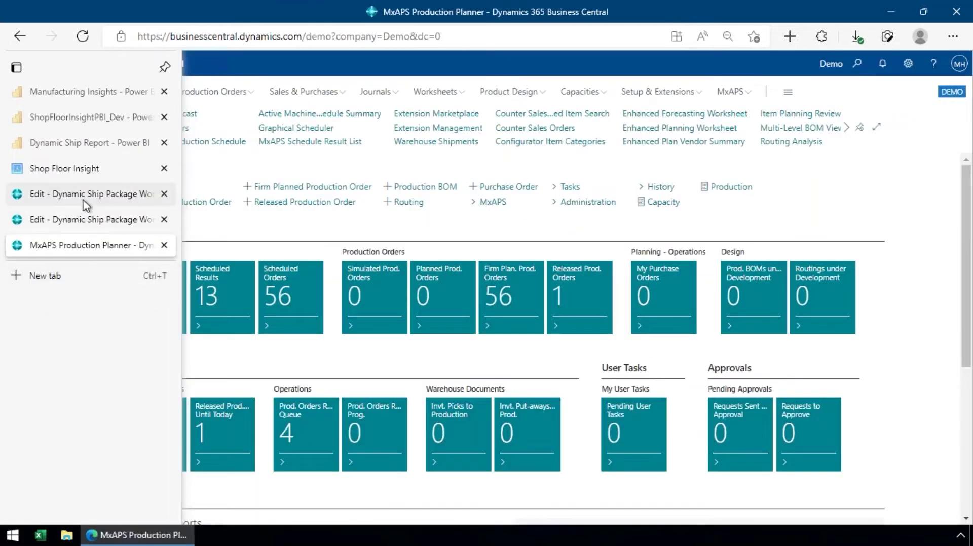
# - Back in the package worksheet, preview the 4x6 carrier label at a larger zoom and close the preview
pyautogui.click(87, 195)
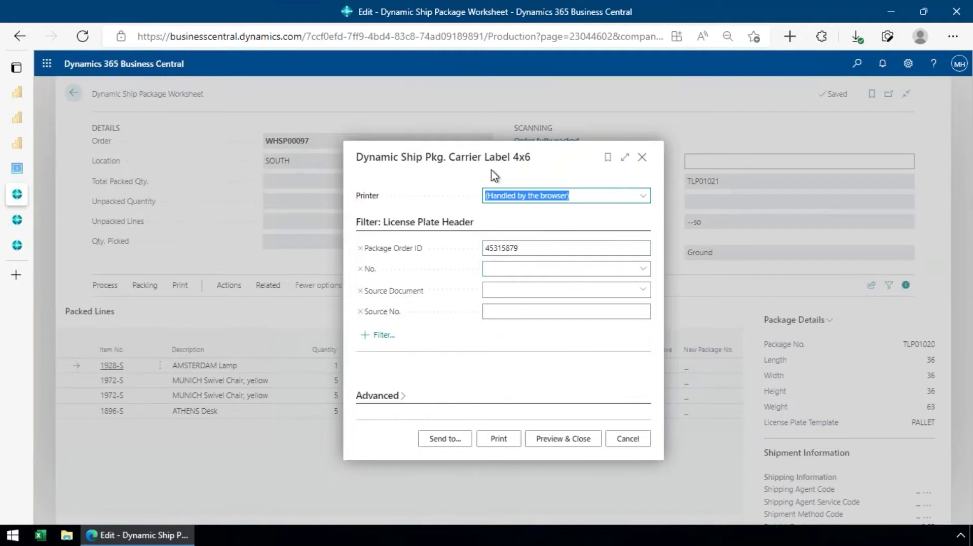
pyautogui.click(561, 440)
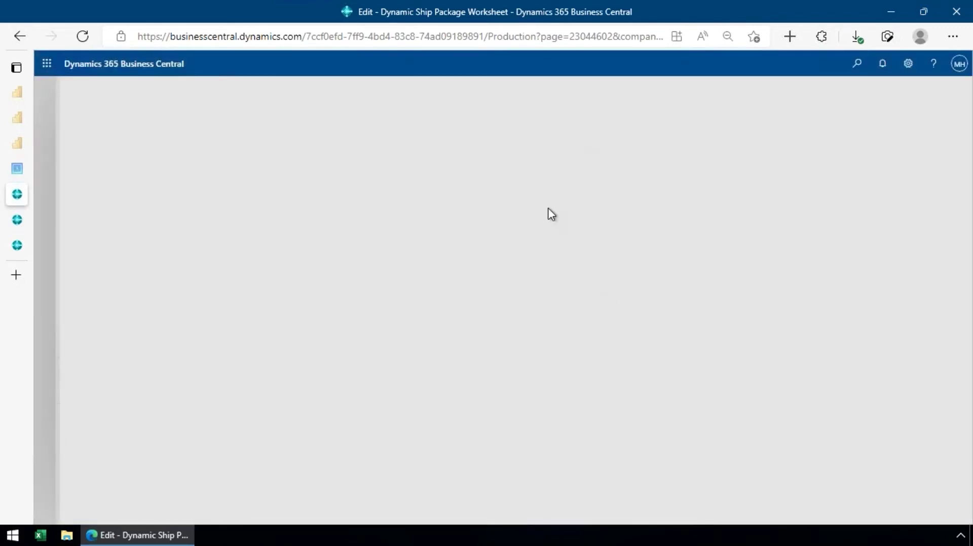
pyautogui.click(486, 483)
pyautogui.scroll(2, 566, 218)
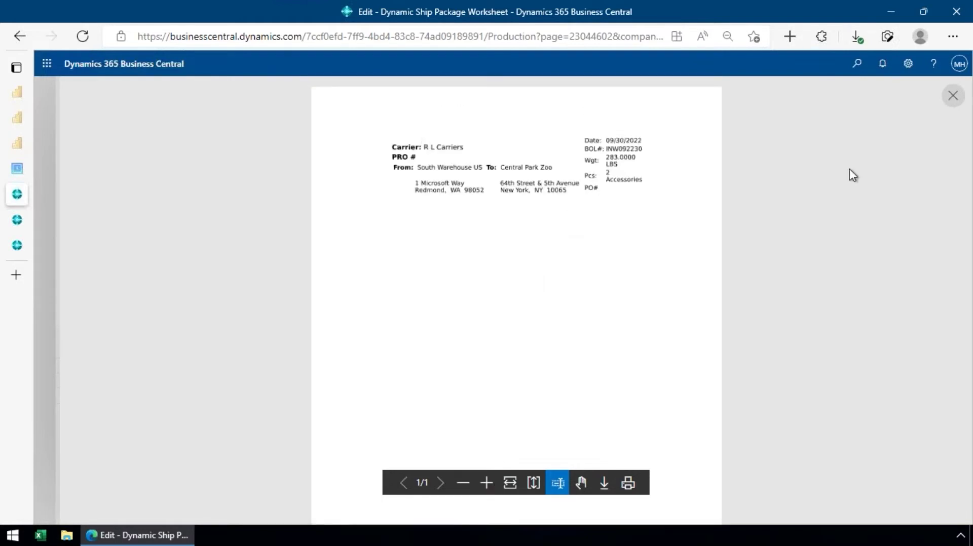
pyautogui.click(953, 96)
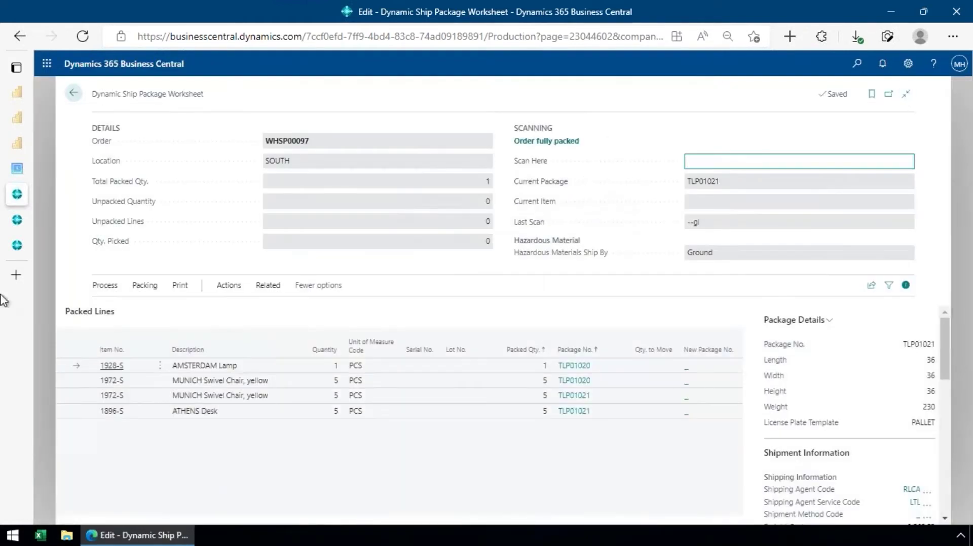
# - Preview the Dynamic Ship Bill of Lading for the warehouse shipment and examine its address, carrier, order and handling unit details
pyautogui.click(185, 288)
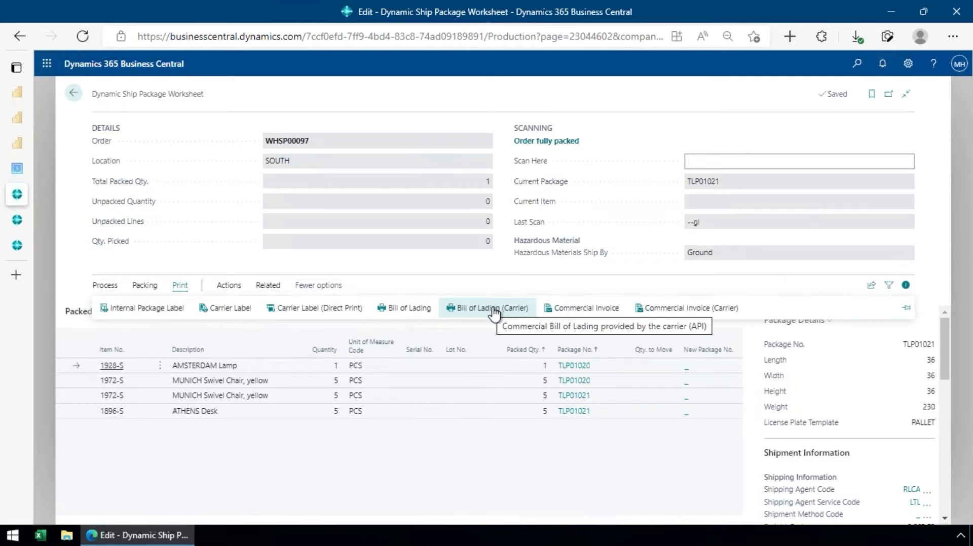
pyautogui.click(397, 310)
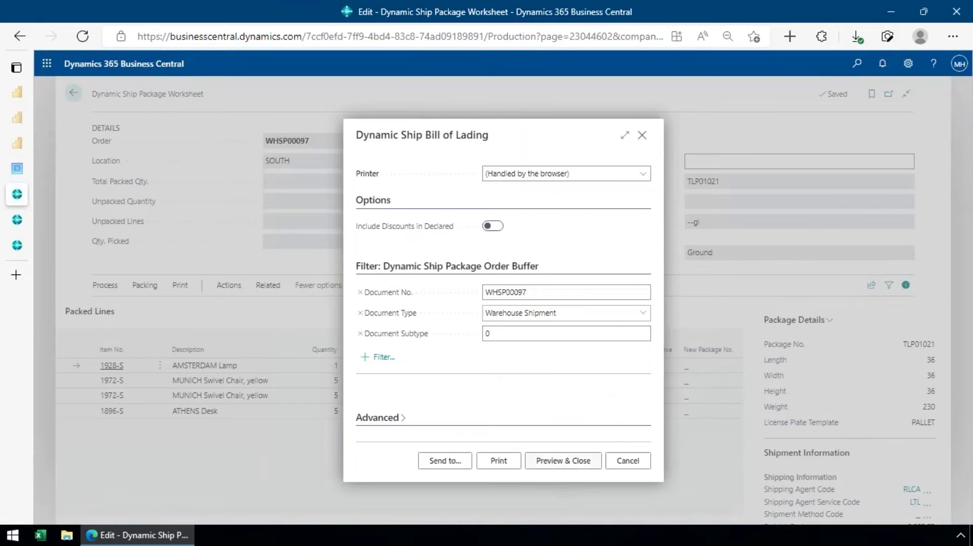
pyautogui.click(576, 461)
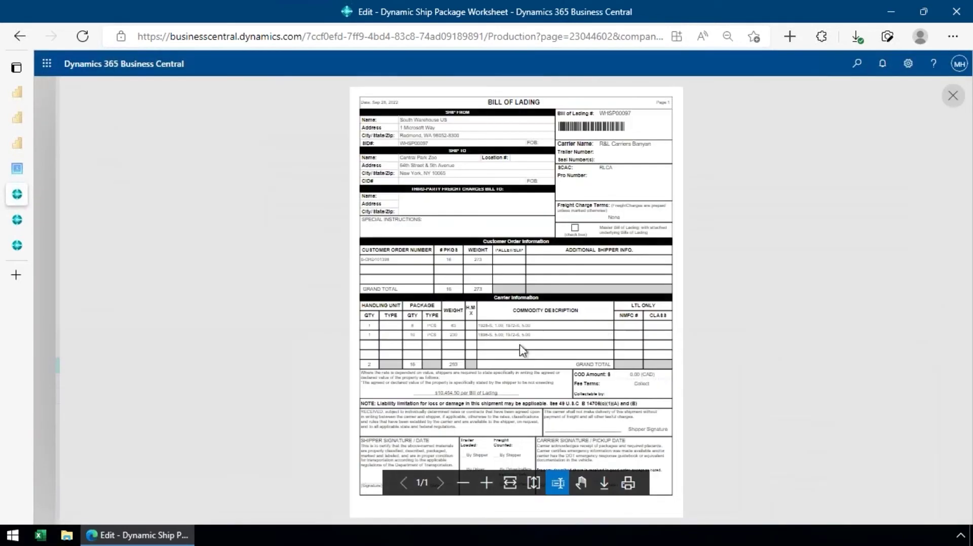
pyautogui.click(486, 483)
pyautogui.scroll(5, 578, 406)
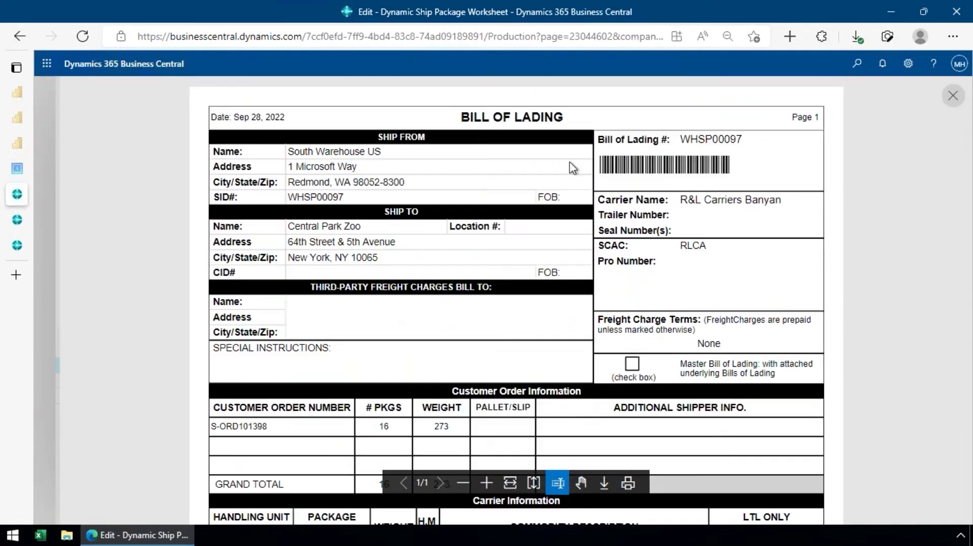
pyautogui.scroll(-3, 458, 439)
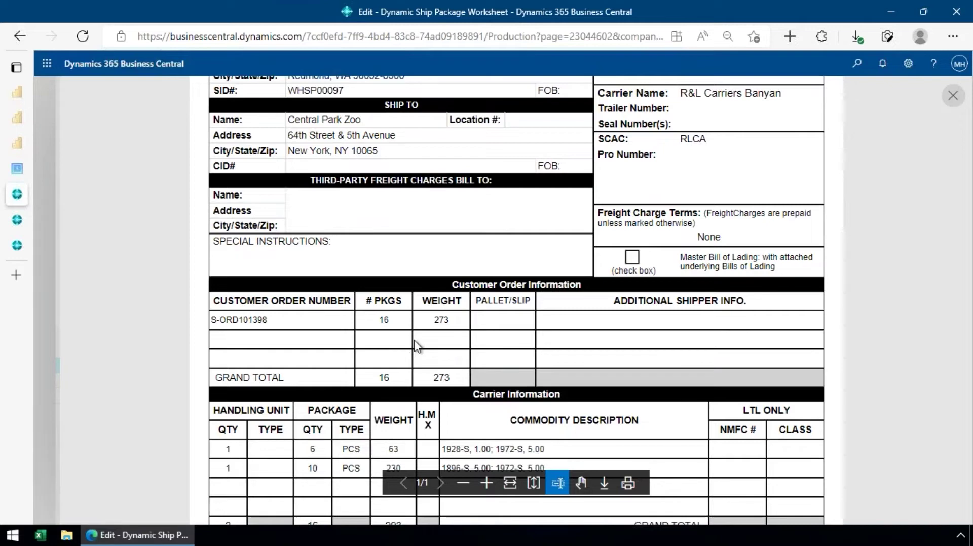
pyautogui.scroll(-2, 420, 354)
pyautogui.scroll(4, 585, 299)
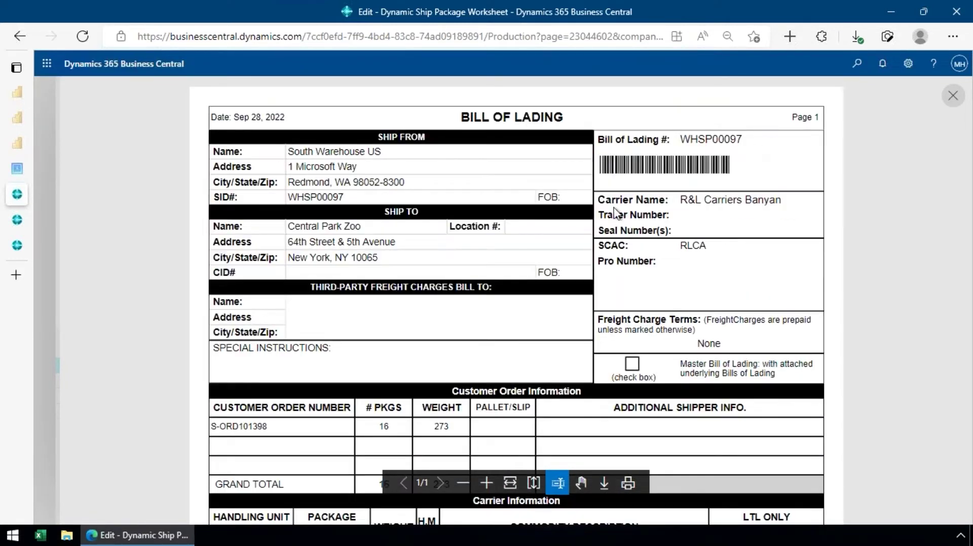
# - Examine the bill of lading's carrier information and signature sections down to the page end, and close the preview
pyautogui.scroll(-2, 682, 302)
pyautogui.scroll(-6, 686, 303)
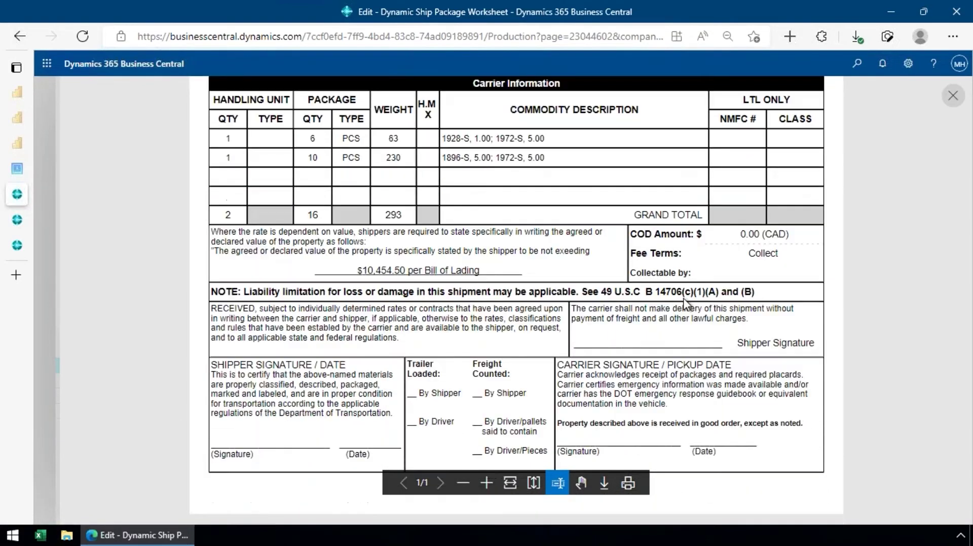
pyautogui.click(953, 99)
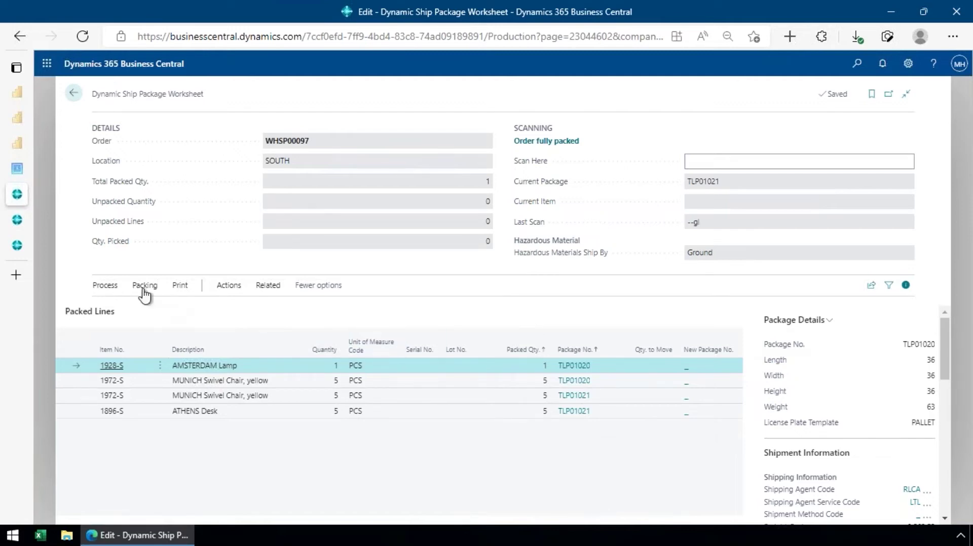
# - Look through the package worksheet's process, function and packing commands, including Schedule Pickup, without running any
pyautogui.click(104, 287)
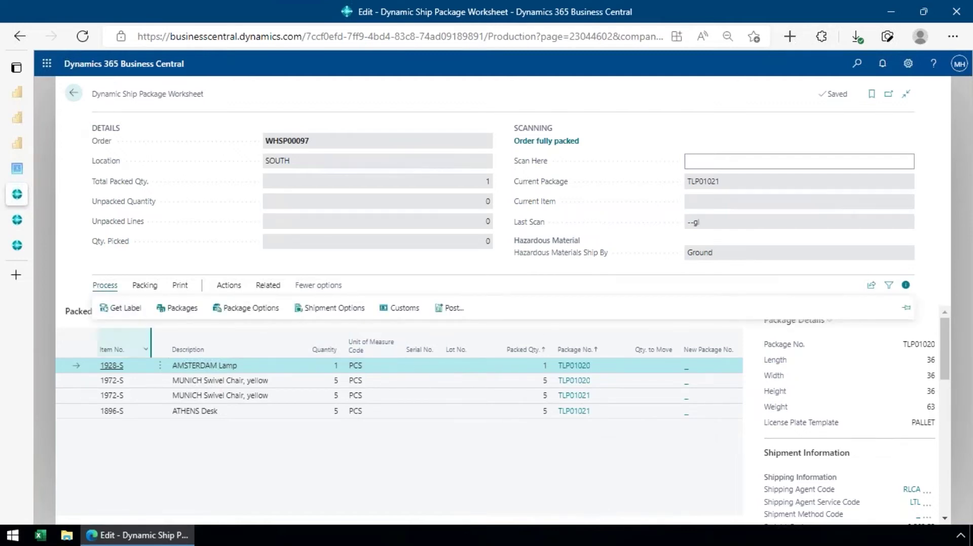
pyautogui.click(229, 287)
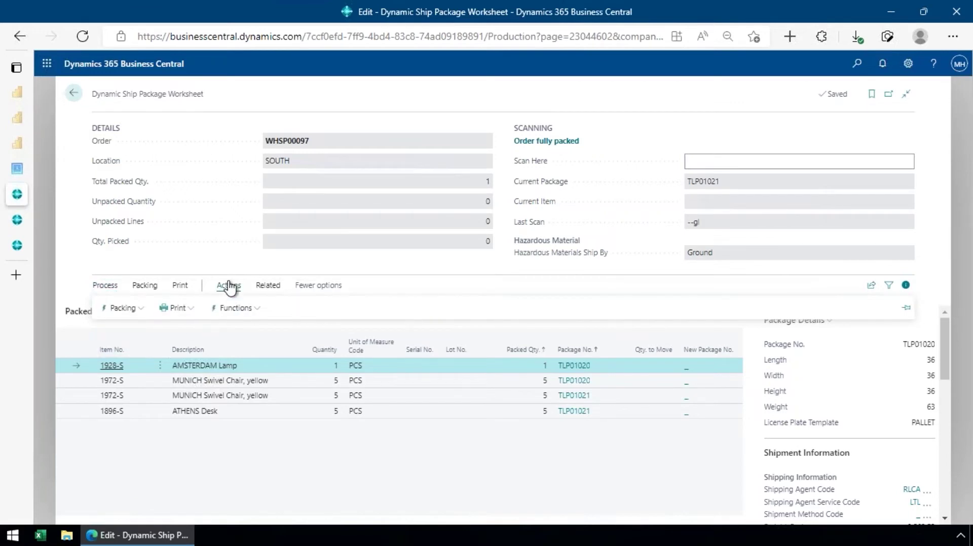
pyautogui.click(213, 312)
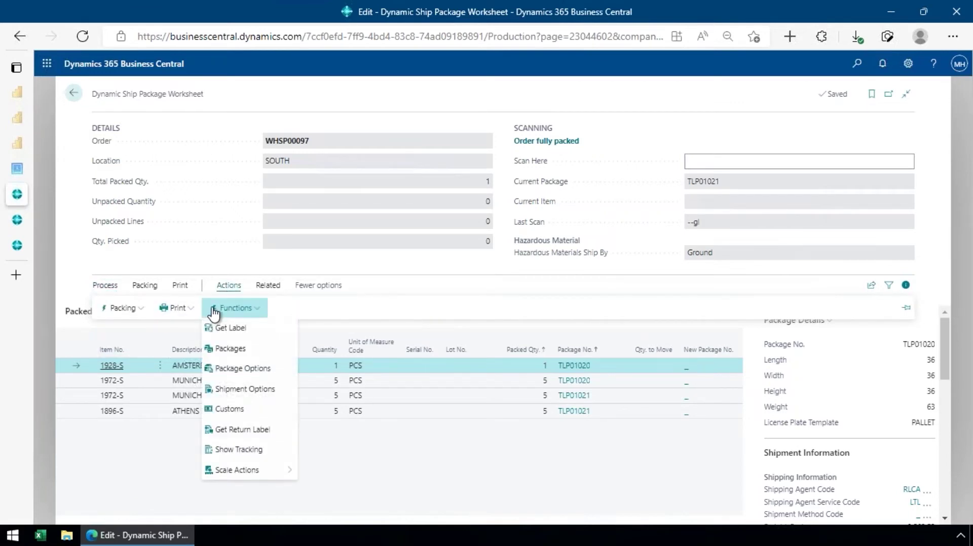
pyautogui.click(122, 308)
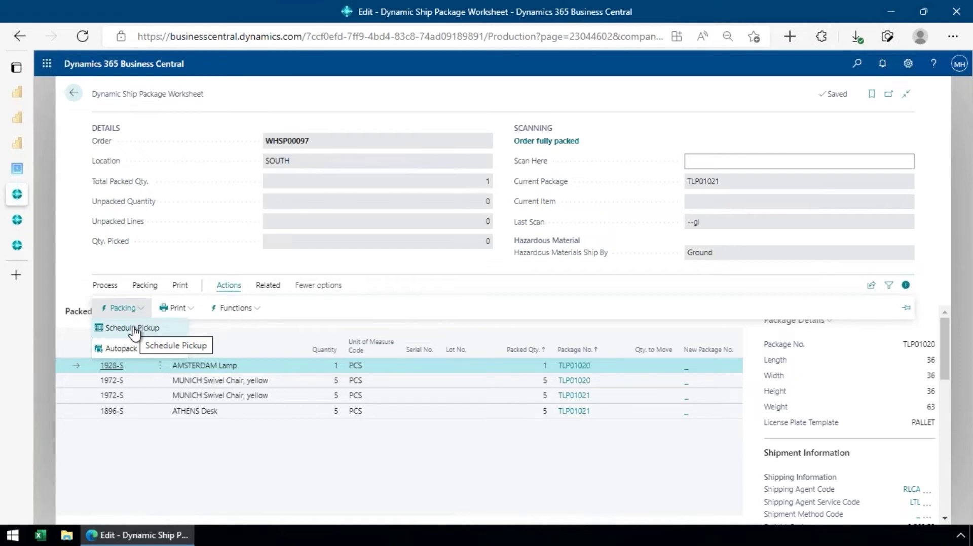
pyautogui.click(400, 276)
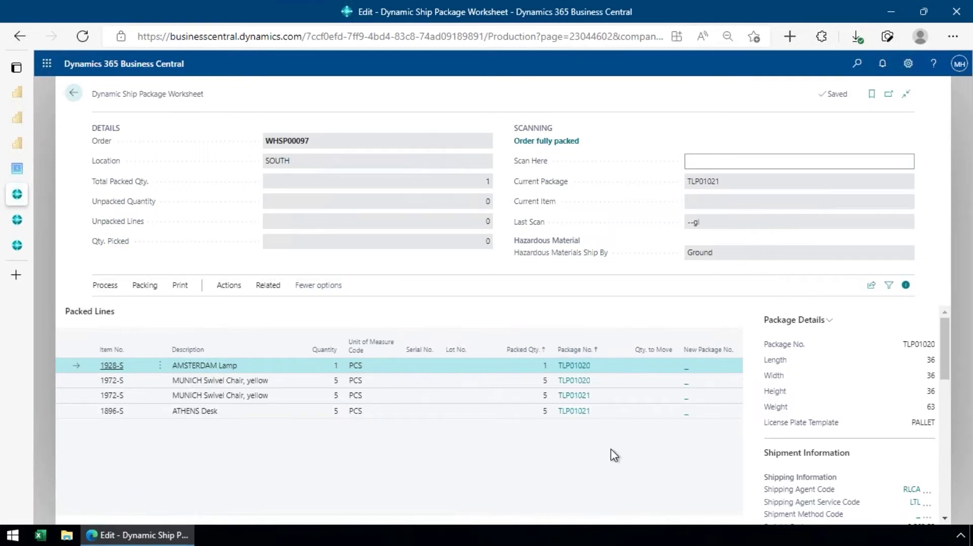
# - Load the Adatum Corporation warehouse shipment by its shipment number and examine its package details and destination information
pyautogui.click(745, 161)
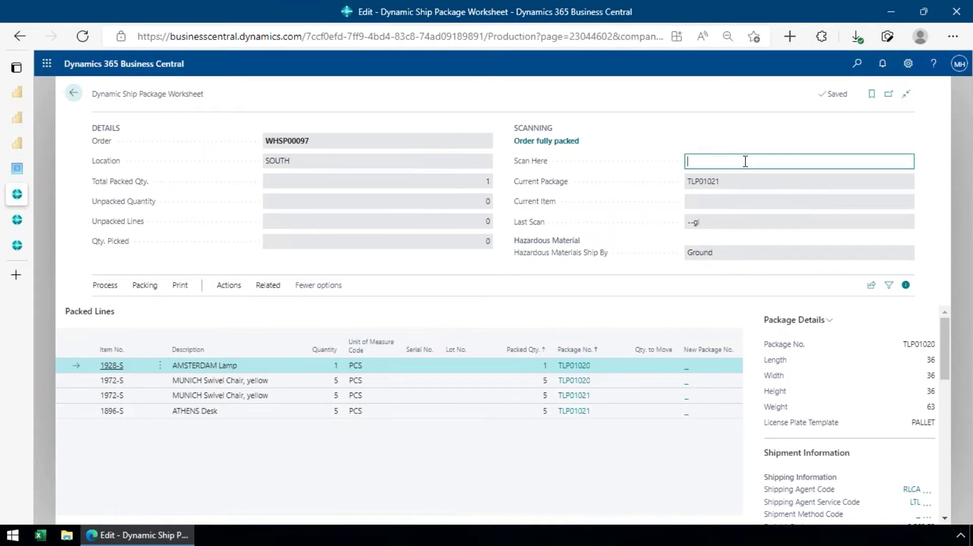
pyautogui.write('whsp00102')
pyautogui.press('Return')
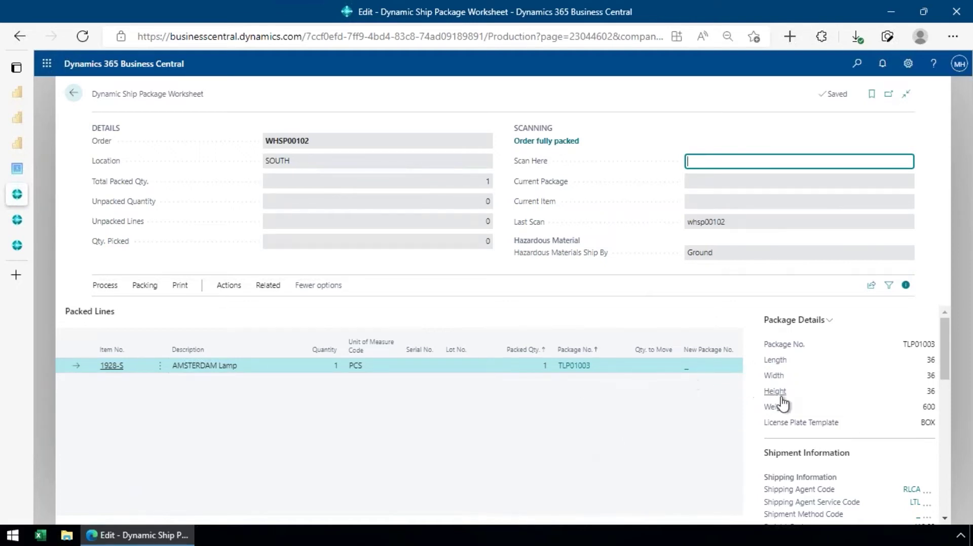
pyautogui.scroll(-4, 783, 403)
pyautogui.scroll(-1, 783, 403)
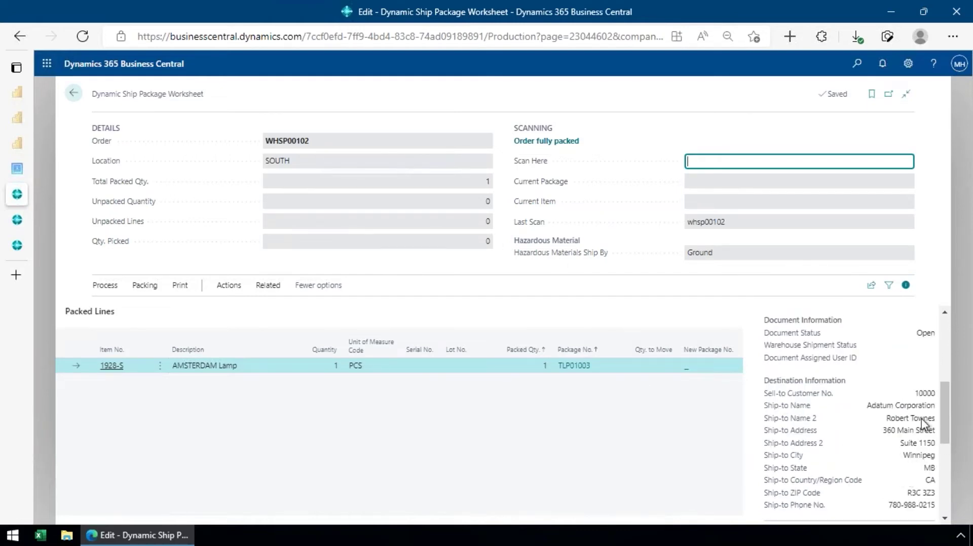
pyautogui.scroll(5, 907, 405)
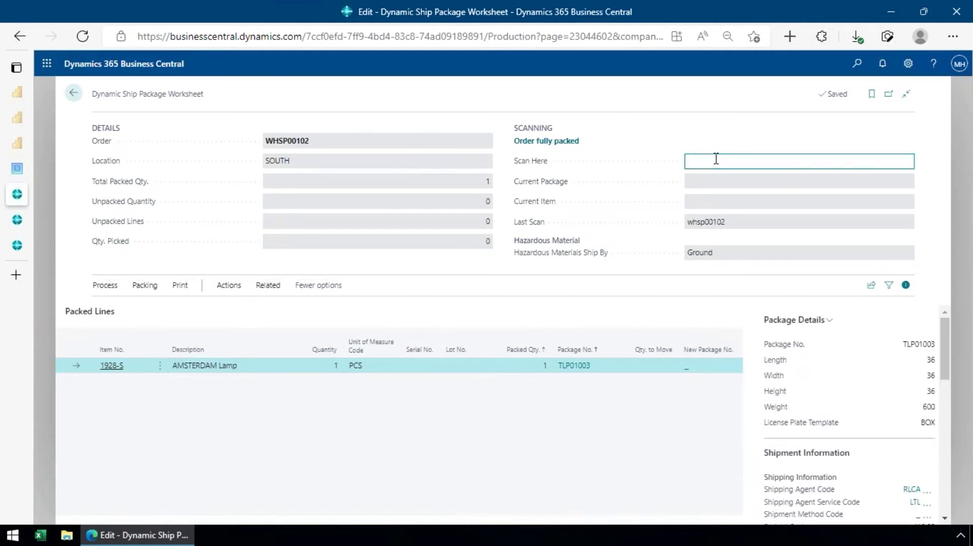
# - Open the shipment's customs card with the --CST scan command and inspect the AMSTERDAM Lamp detail line
pyautogui.write('--CST')
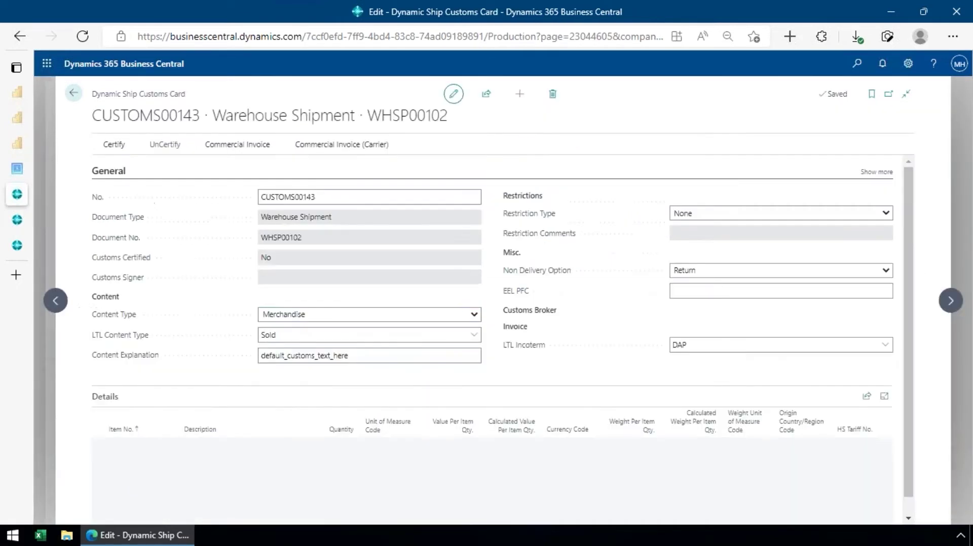
pyautogui.click(203, 446)
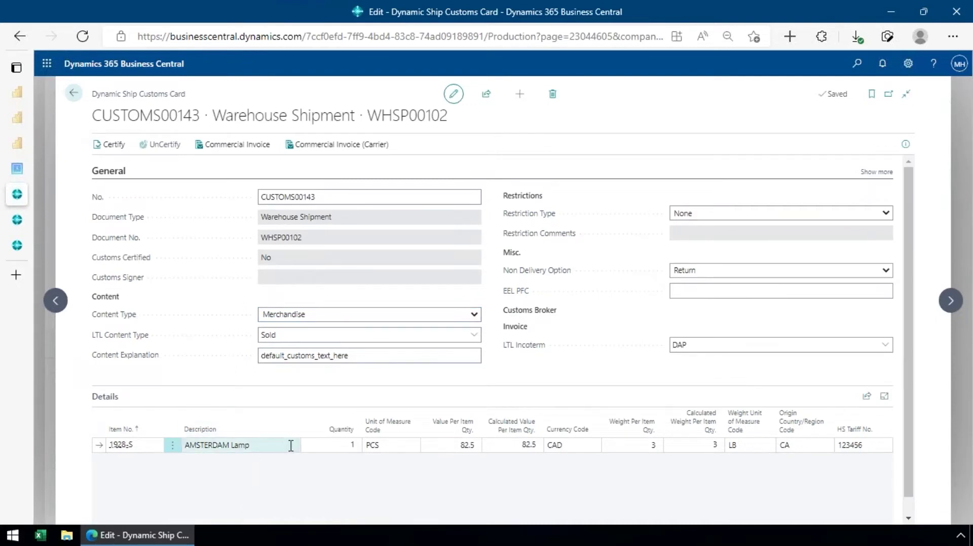
pyautogui.press('Tab')
pyautogui.press('Tab')
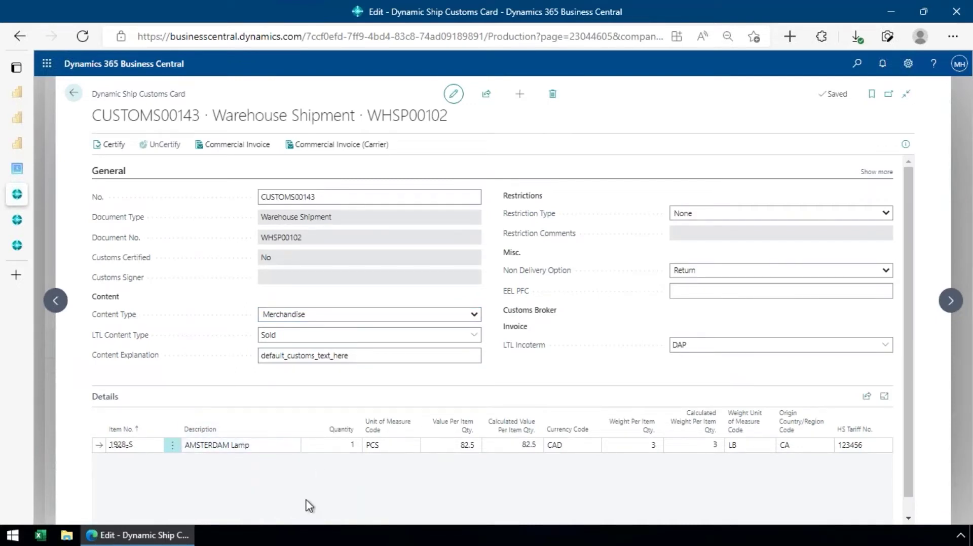
# - Set the customs card's Content Explanation to "Lamp" and return to the package worksheet
pyautogui.click(369, 358)
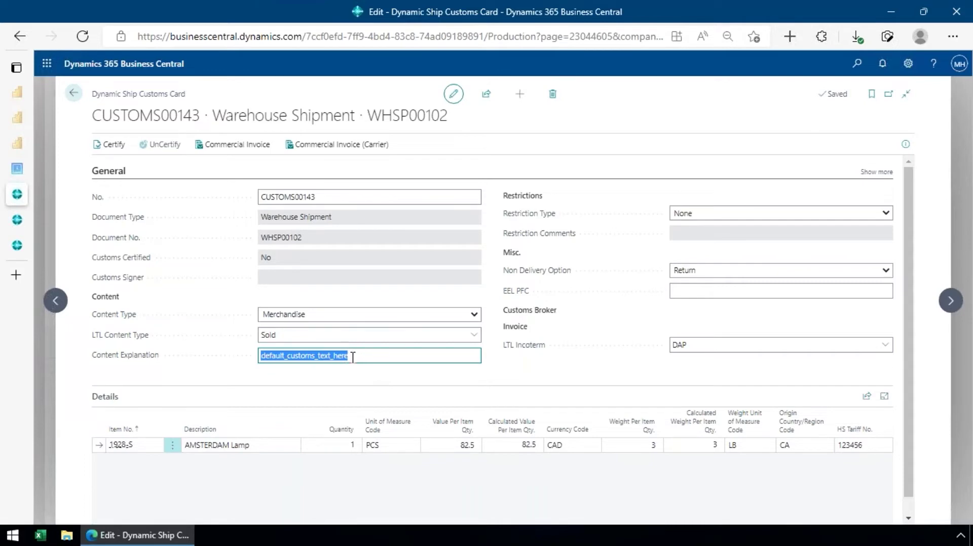
pyautogui.write('Lamp')
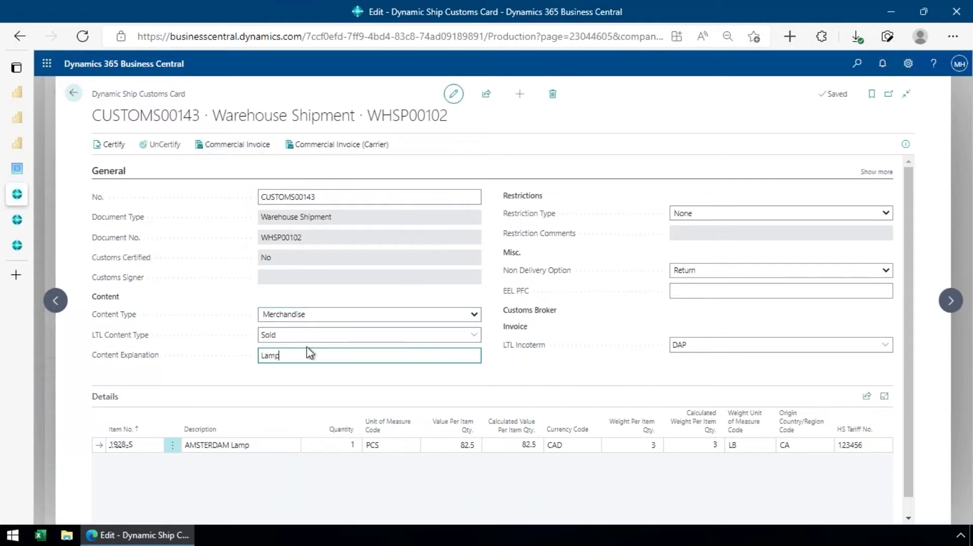
pyautogui.moveTo(529, 442)
pyautogui.click(73, 92)
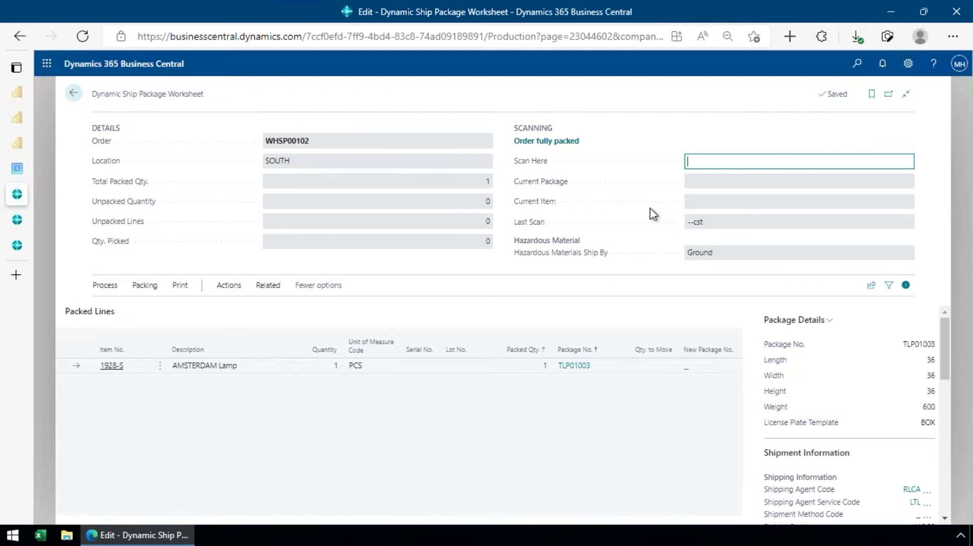
# - Reload the Central Park Zoo warehouse shipment, open its source sales order and examine the Delivery Expenses line's unit cost and price
pyautogui.write('whsp00097')
pyautogui.press('Return')
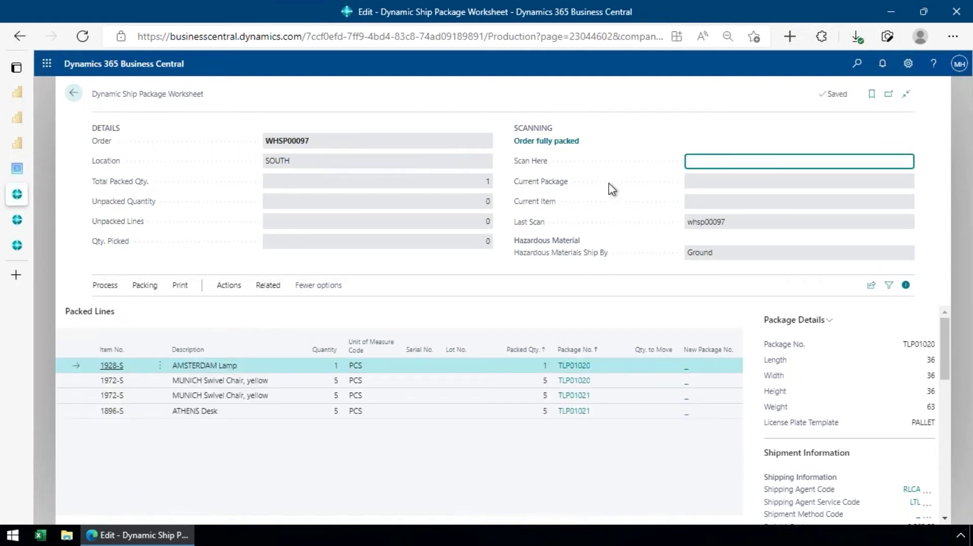
pyautogui.click(230, 290)
pyautogui.click(270, 291)
pyautogui.click(127, 308)
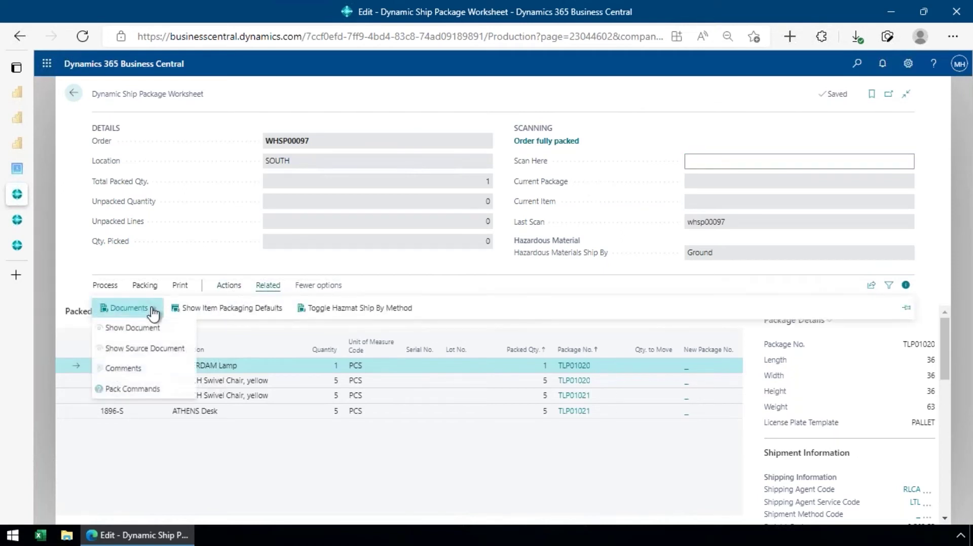
pyautogui.click(163, 355)
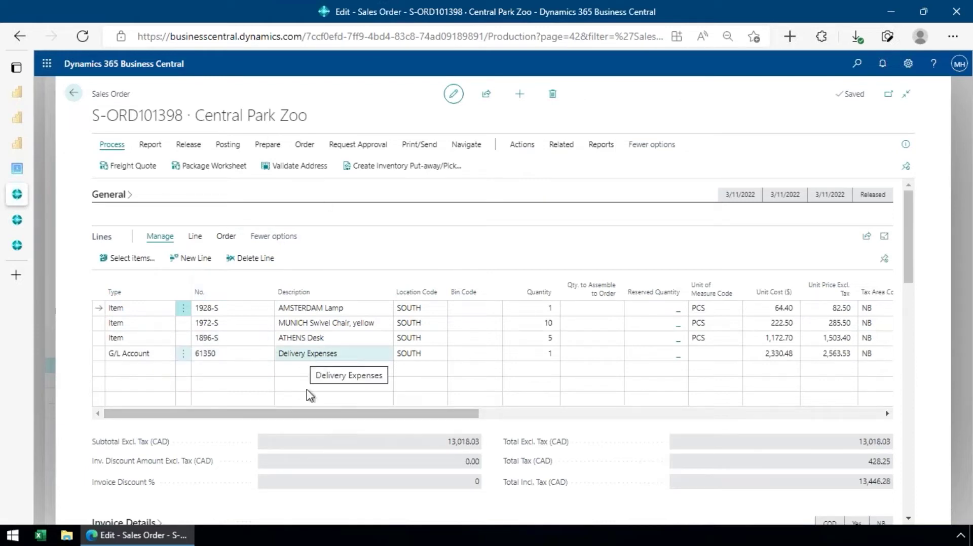
pyautogui.moveTo(291, 418); pyautogui.dragTo(323, 417)
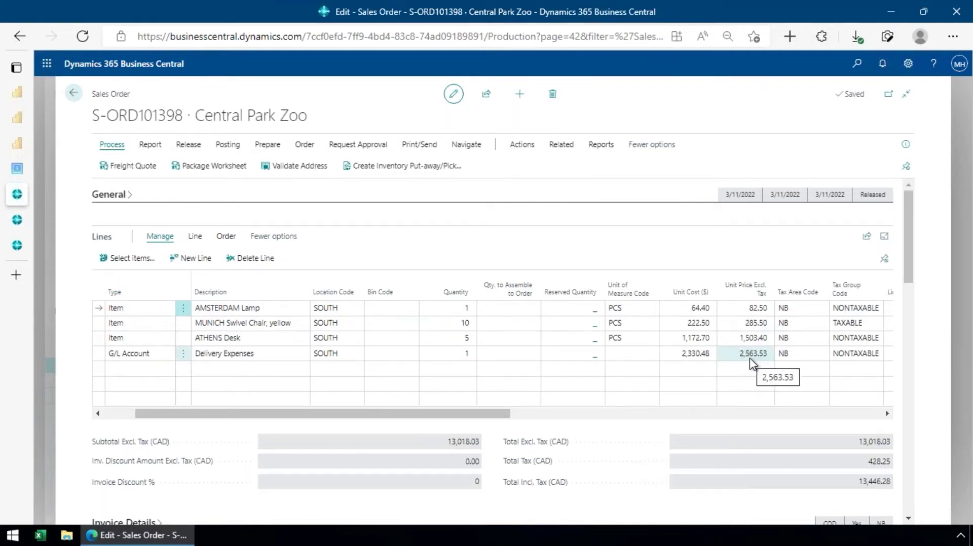
pyautogui.click(699, 357)
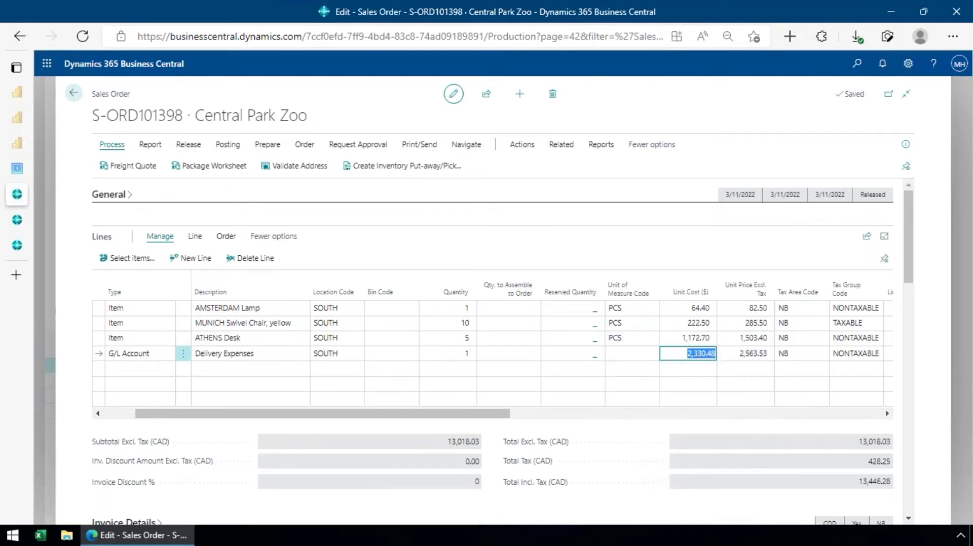
# - Switch to the Dynamic Ship Report in Power BI, dismiss the sample data notice and filter the Shipping Summary by the EAST location
pyautogui.click(23, 145)
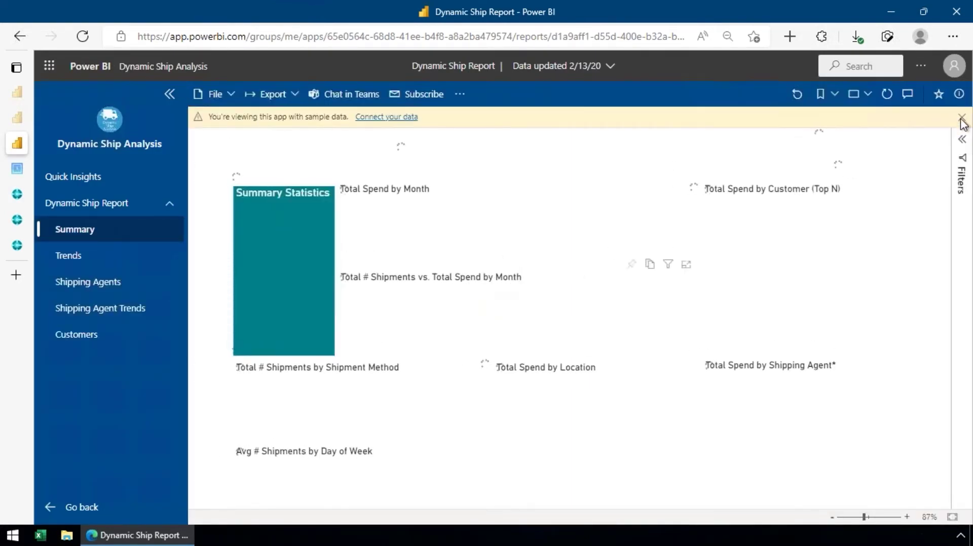
pyautogui.click(949, 121)
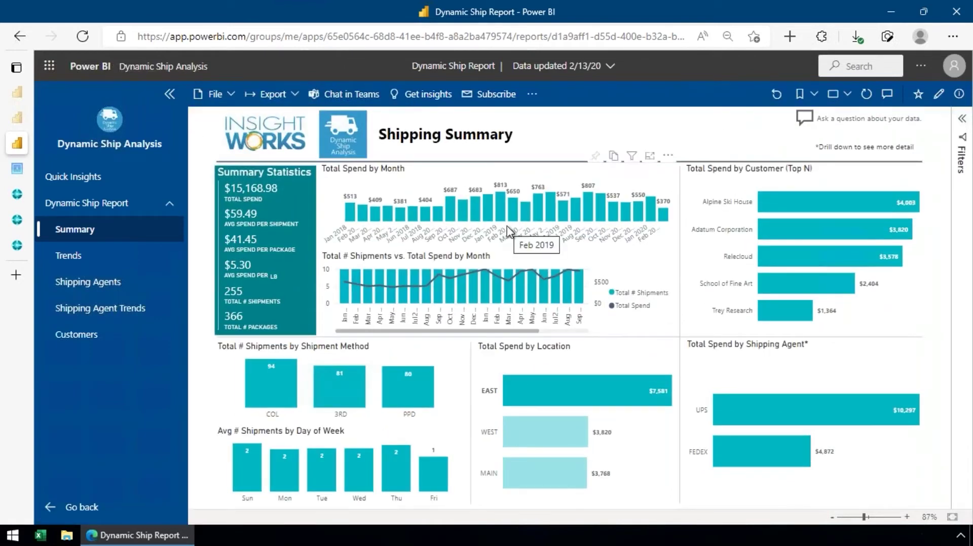
pyautogui.click(611, 384)
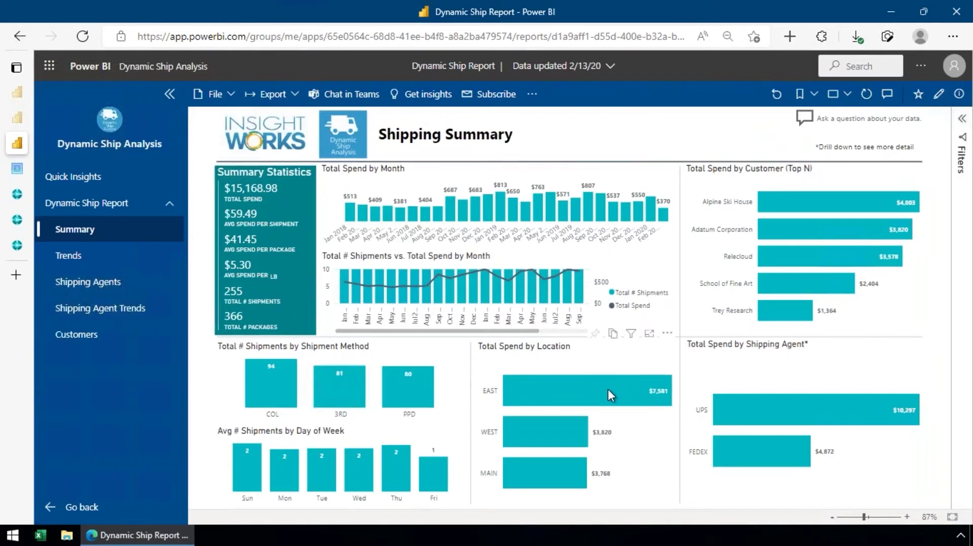
pyautogui.click(589, 387)
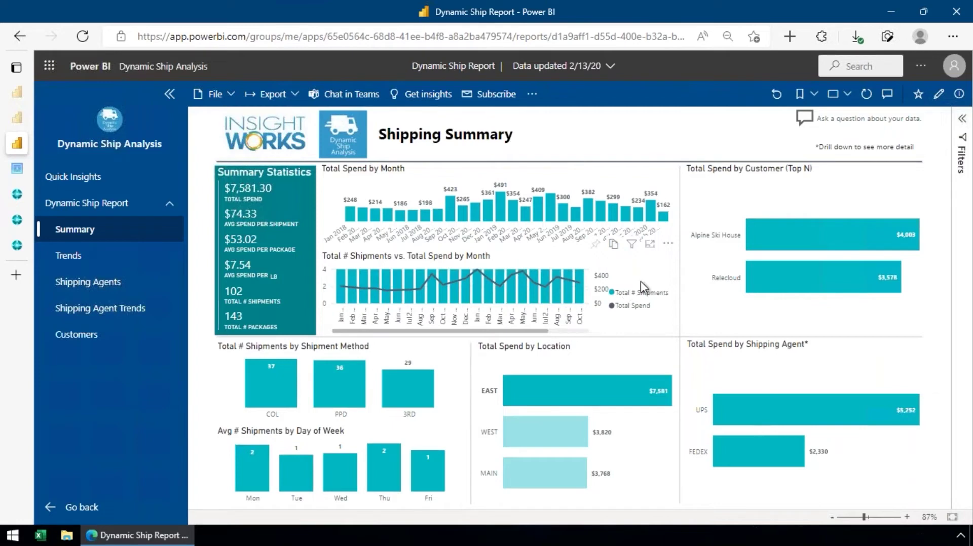
# - View the report's Customers page, check the available report filters and examine the freight profit and loss by customer
pyautogui.click(87, 336)
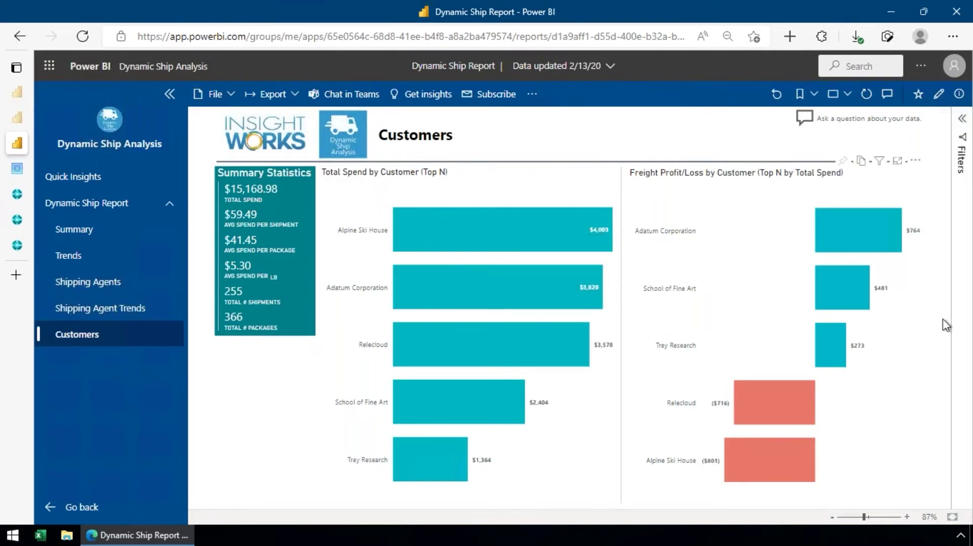
pyautogui.click(963, 118)
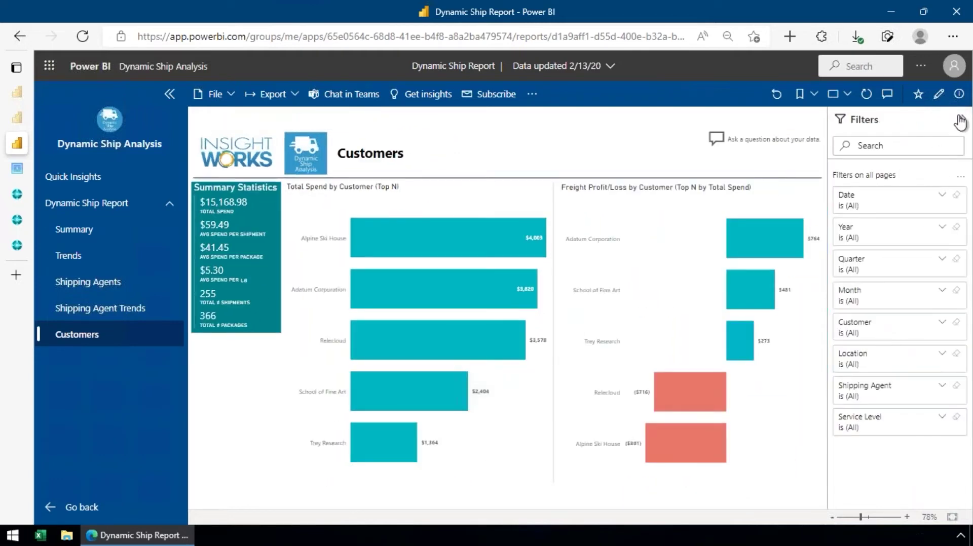
pyautogui.click(962, 121)
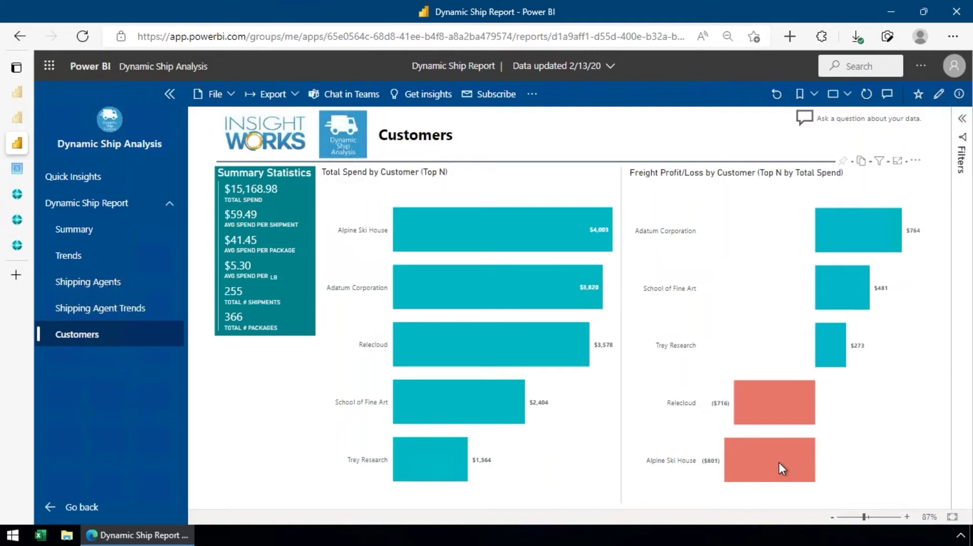
pyautogui.moveTo(780, 463)
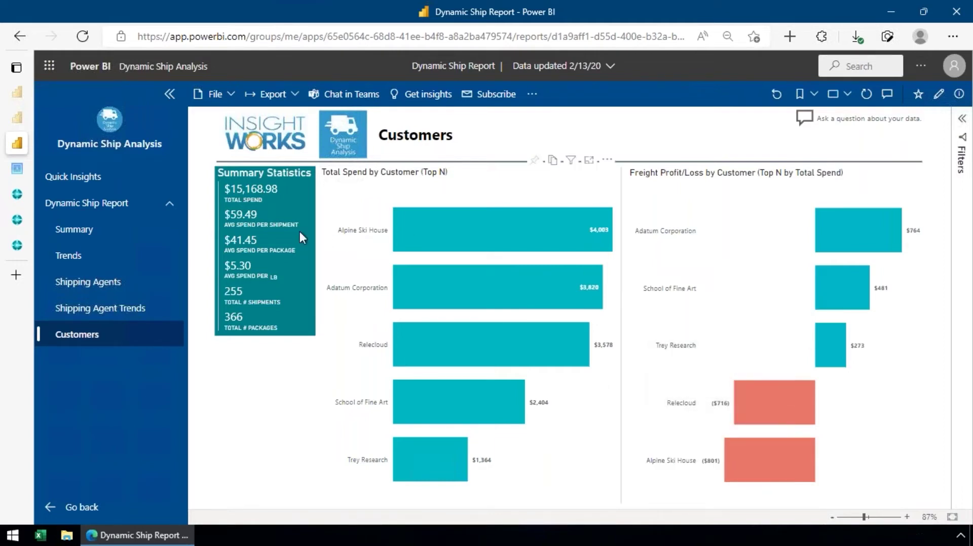
# - Switch back to the sales order in Business Central and examine its shipping agent, service and Dynamic Ship shipment options
pyautogui.click(16, 195)
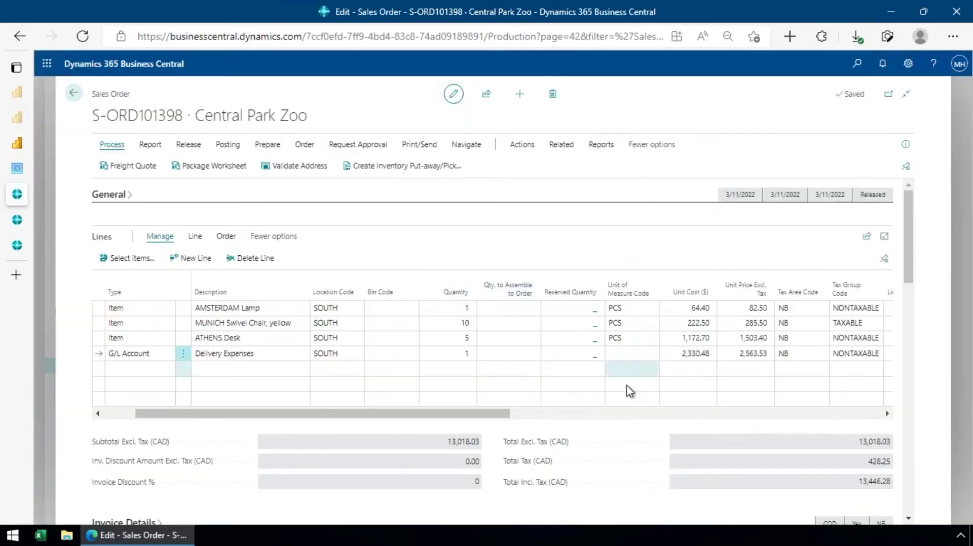
pyautogui.scroll(-8, 650, 375)
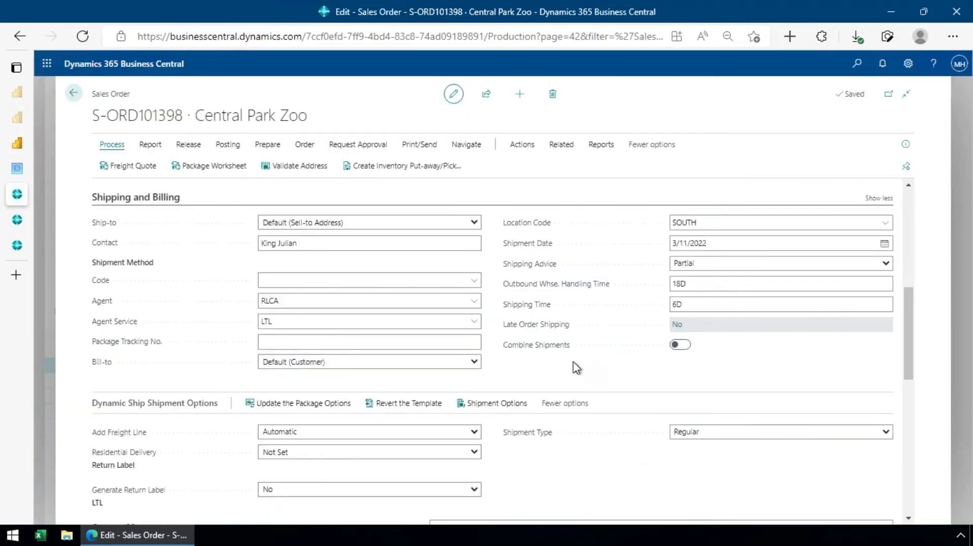
pyautogui.click(459, 302)
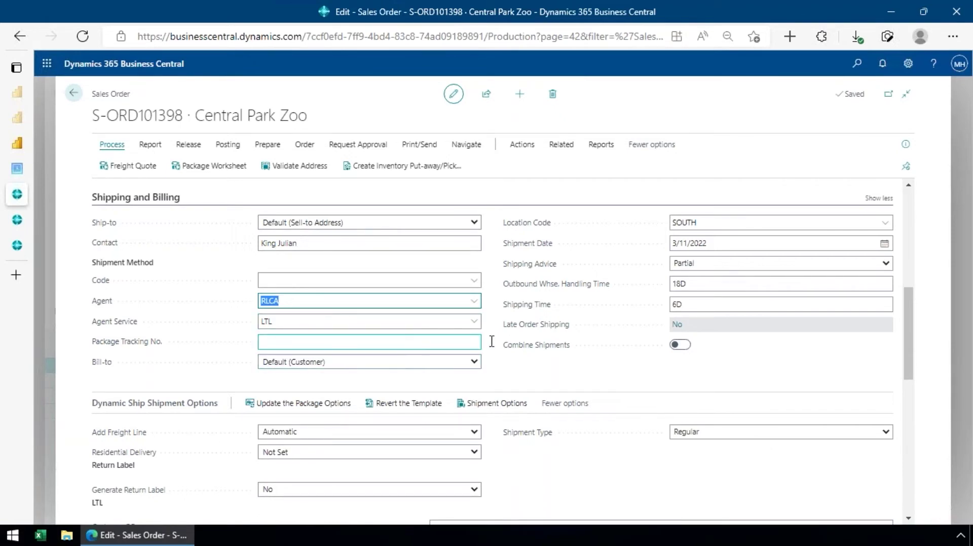
pyautogui.scroll(-3, 466, 324)
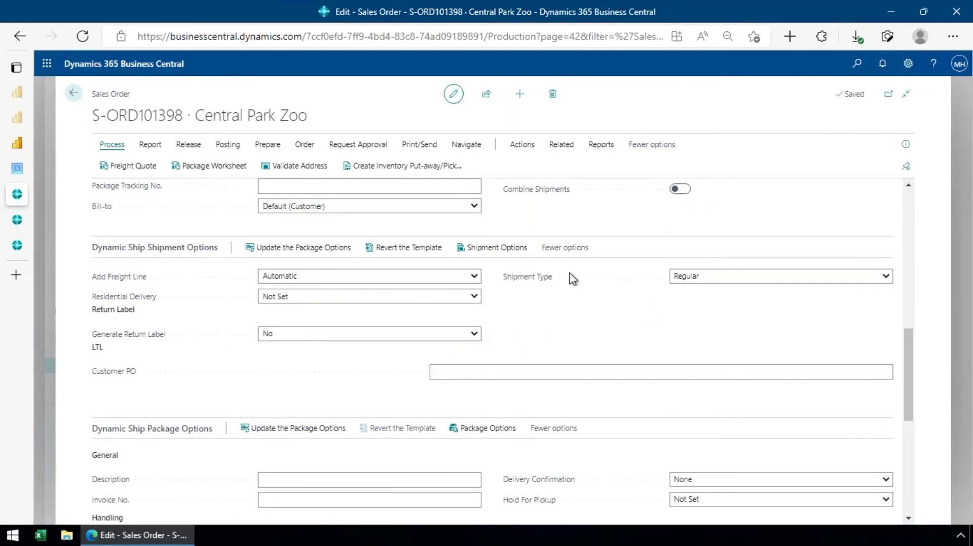
pyautogui.scroll(-1, 406, 319)
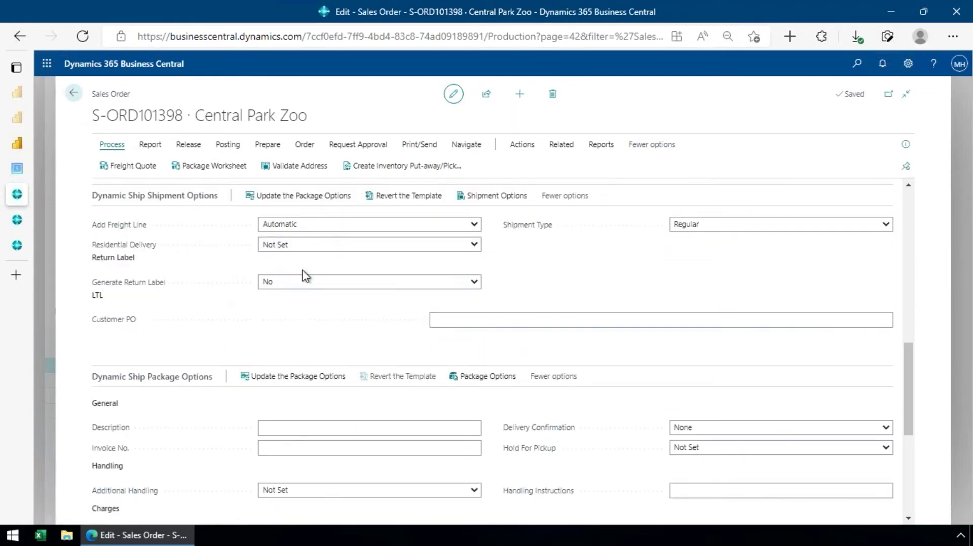
# - Examine the sales order's Dynamic Ship package options, including handling, charges, custom printing and alternate billing, and return to the order lines
pyautogui.scroll(-3, 305, 278)
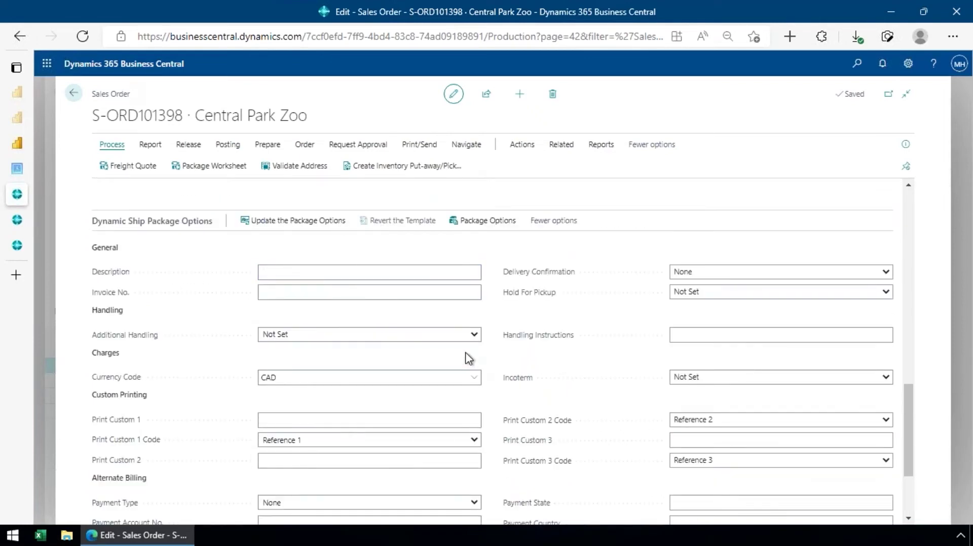
pyautogui.scroll(-3, 466, 352)
pyautogui.scroll(12, 466, 352)
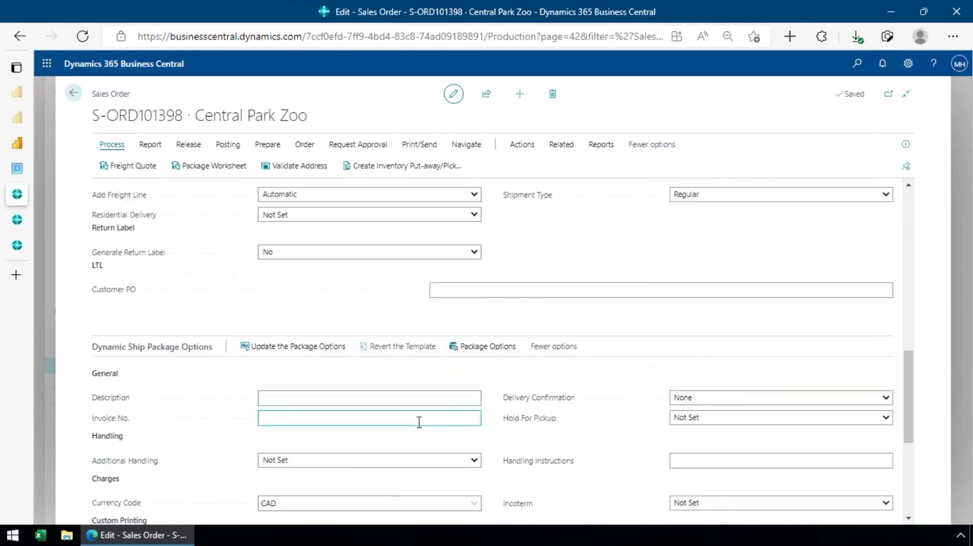
pyautogui.scroll(6, 466, 352)
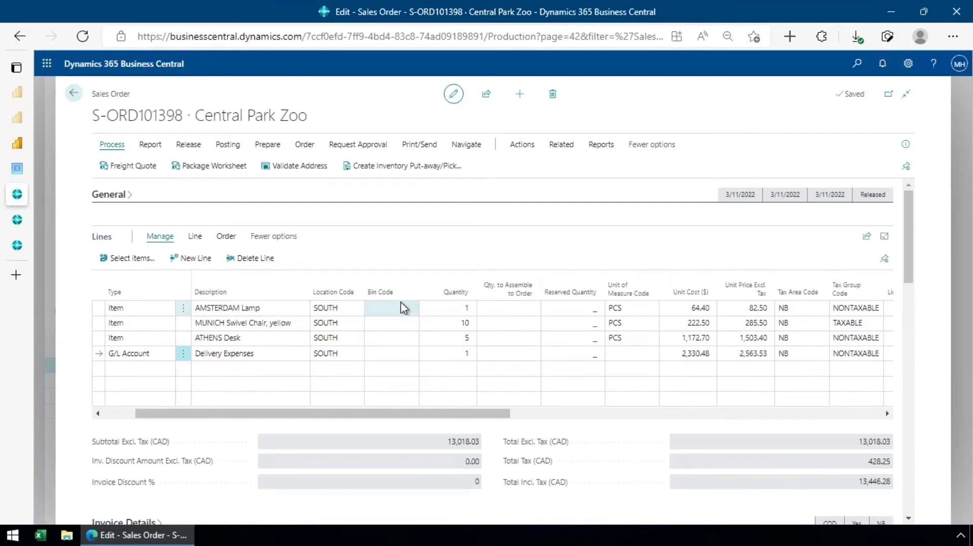
# - Close the sales order and the package worksheet to return to the Shipping and Receiving home page, dismissing the Adobe update notification
pyautogui.click(74, 93)
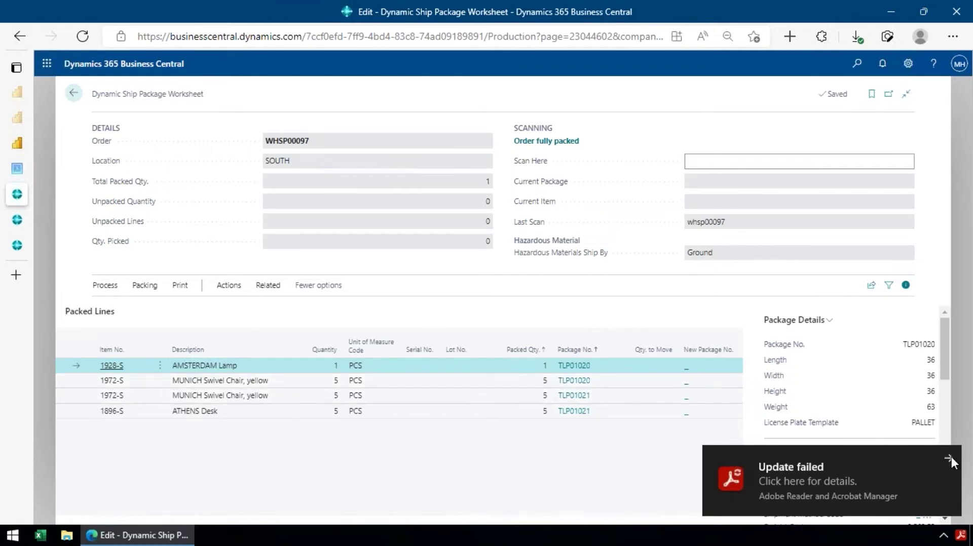
pyautogui.click(951, 457)
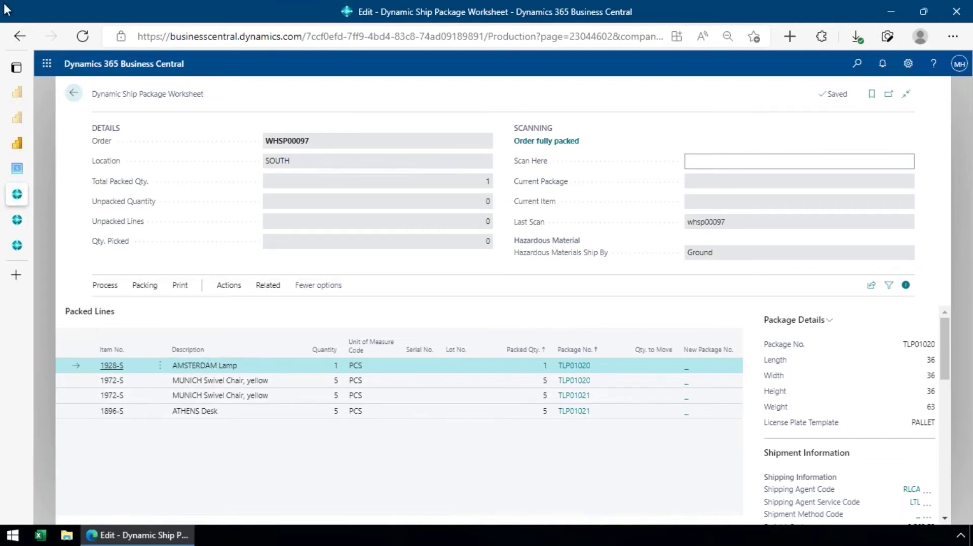
pyautogui.click(74, 93)
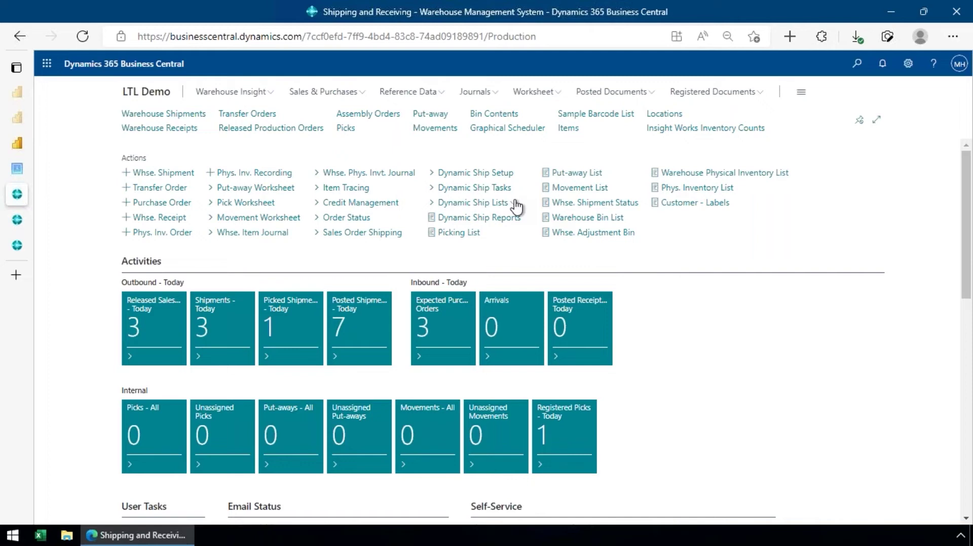
# - Open the Dynamic Ship shipment manifests and view manifest MANI00012 for the SOUTH location and USPS
pyautogui.click(517, 207)
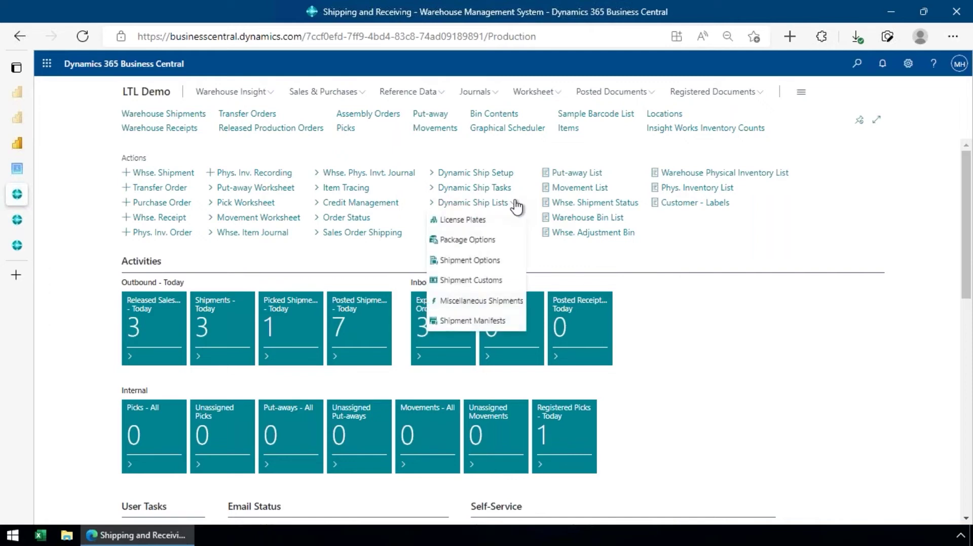
pyautogui.click(499, 322)
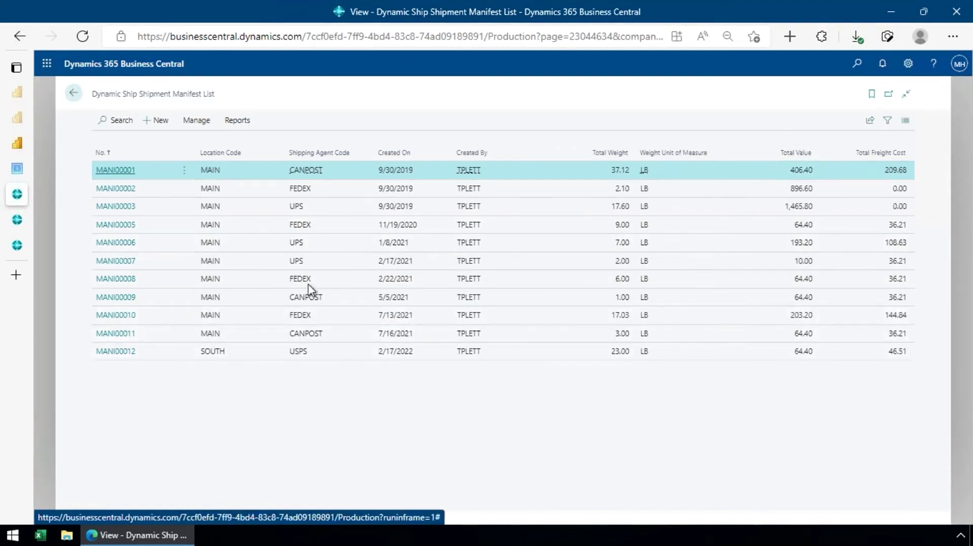
pyautogui.click(340, 356)
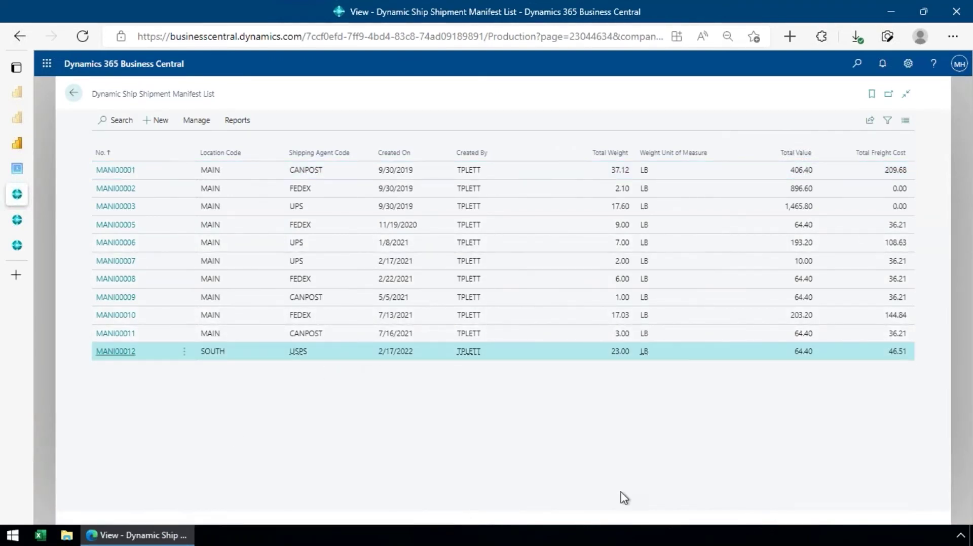
pyautogui.click(123, 354)
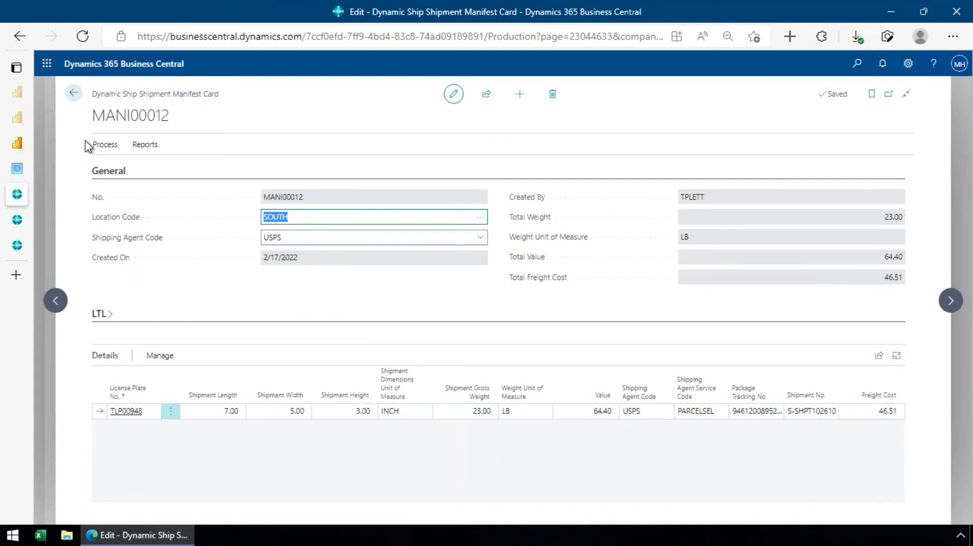
# - Check the process and report actions available for the USPS manifest and return to the Shipping and Receiving home page
pyautogui.click(105, 150)
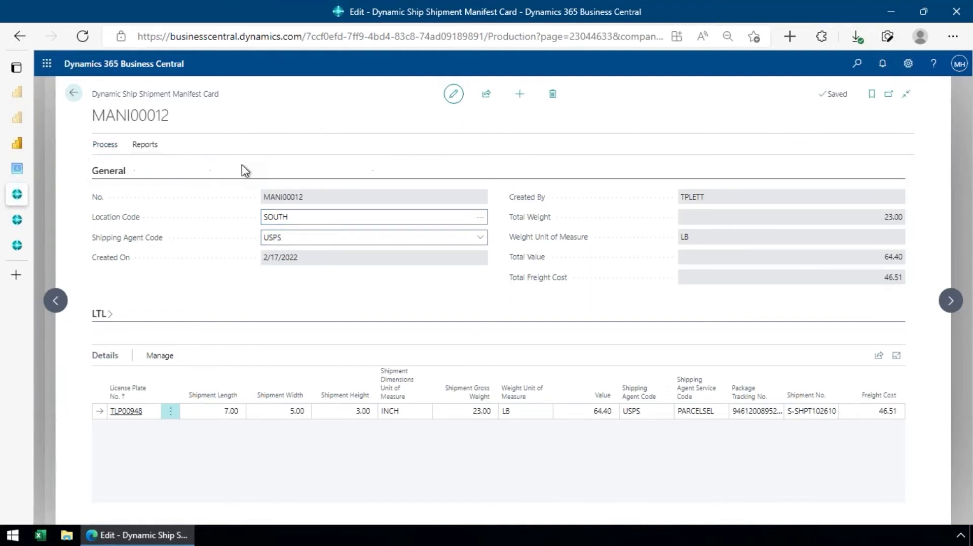
pyautogui.click(147, 146)
pyautogui.click(74, 96)
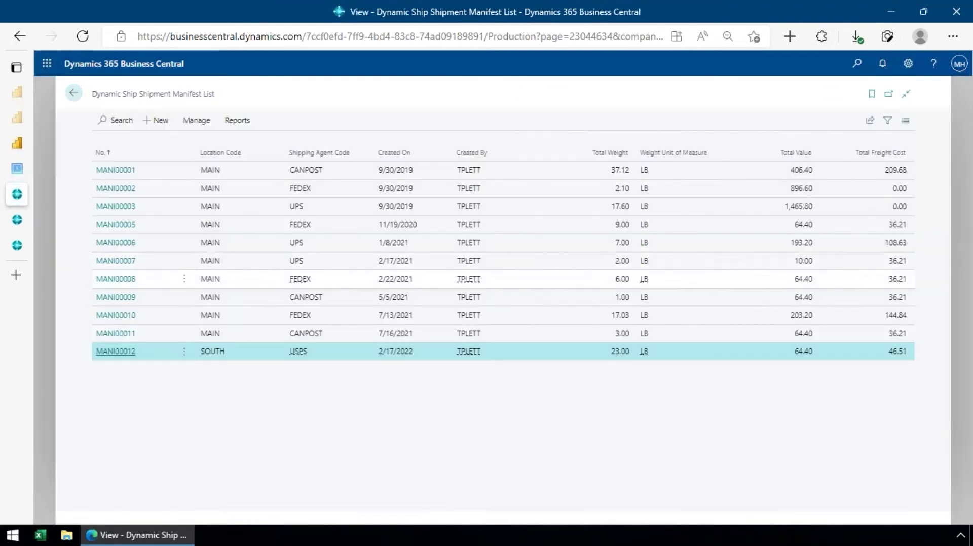
pyautogui.click(71, 96)
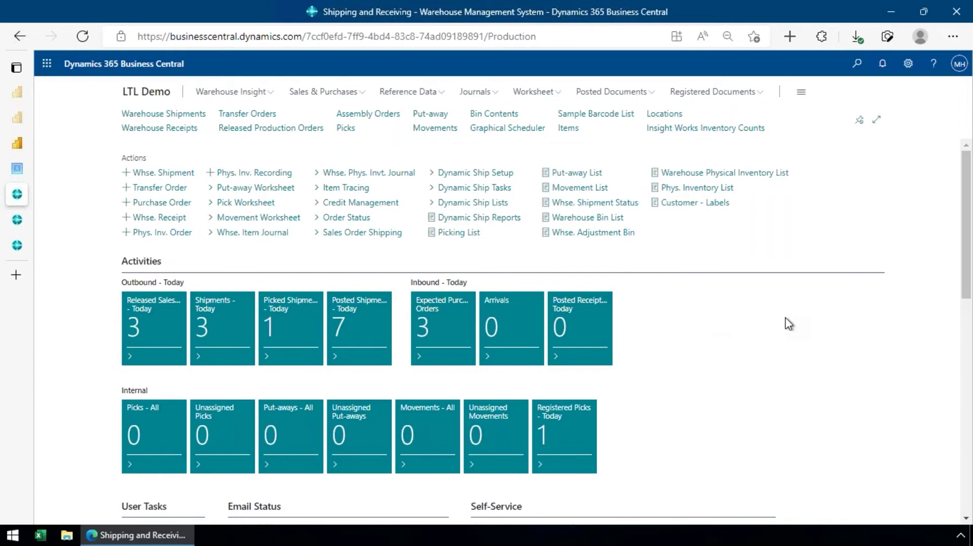
# - Switch to the Warehouse Insight device window and reposition it over the Business Central home page
pyautogui.hotkey('alt', 'Tab')
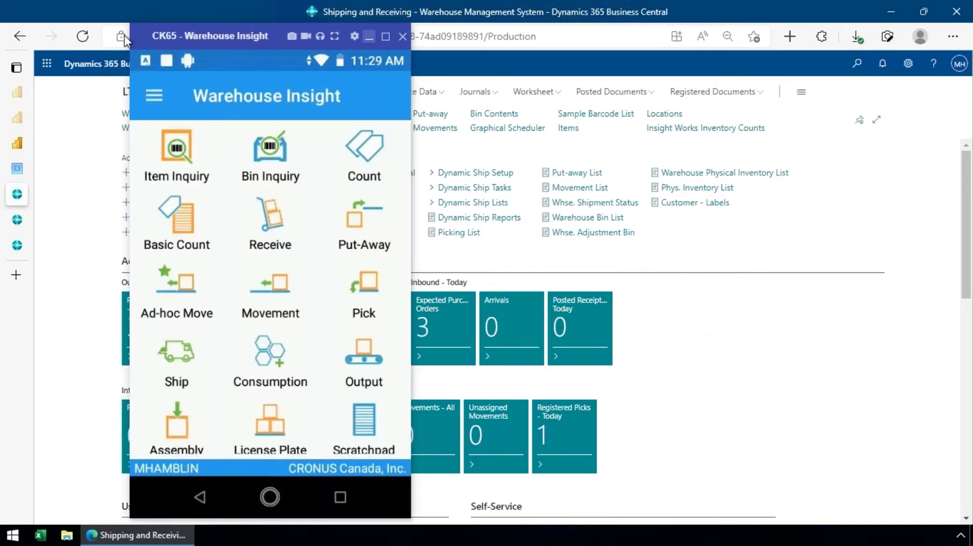
pyautogui.moveTo(138, 38); pyautogui.dragTo(110, 45)
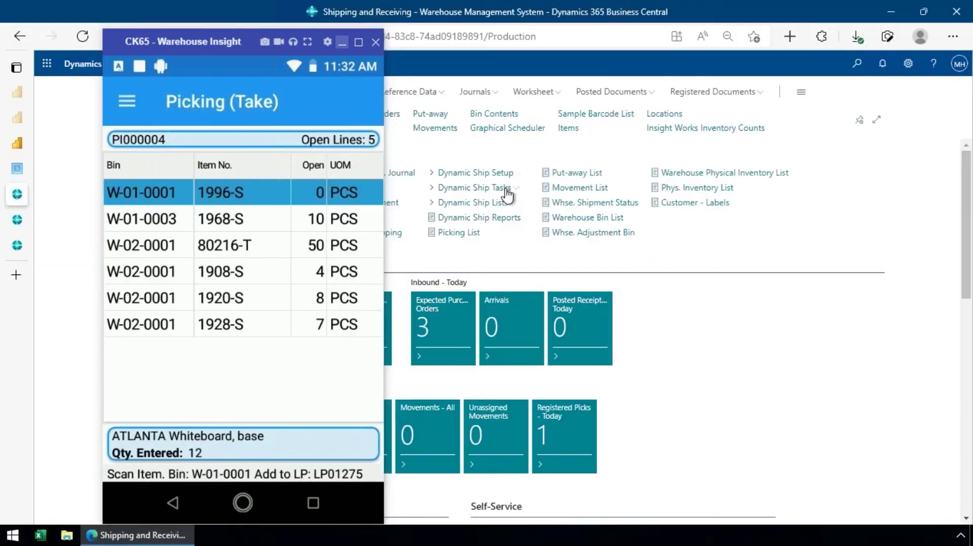
# - Switch back to Business Central, view an empty Dynamic Ship package worksheet, dismiss the scheduled pickup date notice and close the worksheet
pyautogui.click(506, 190)
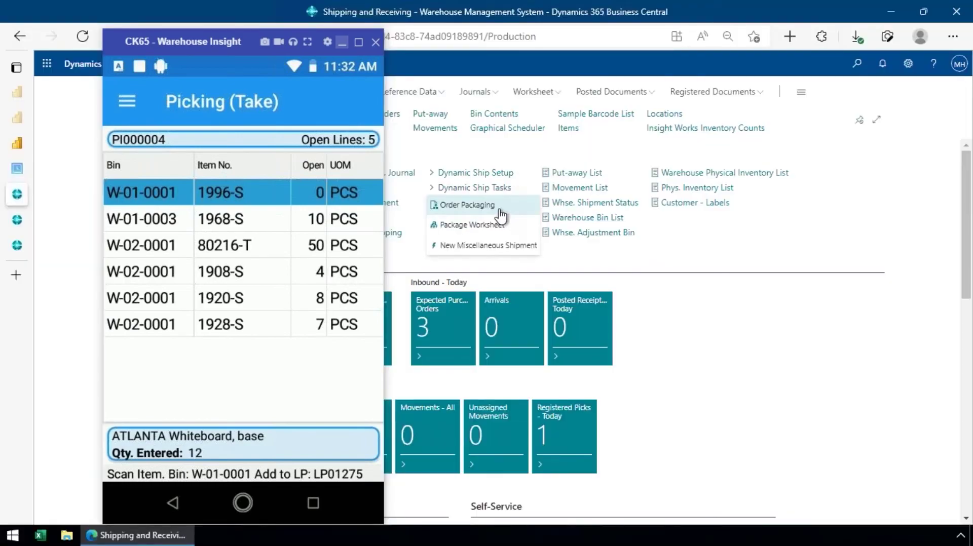
pyautogui.click(491, 224)
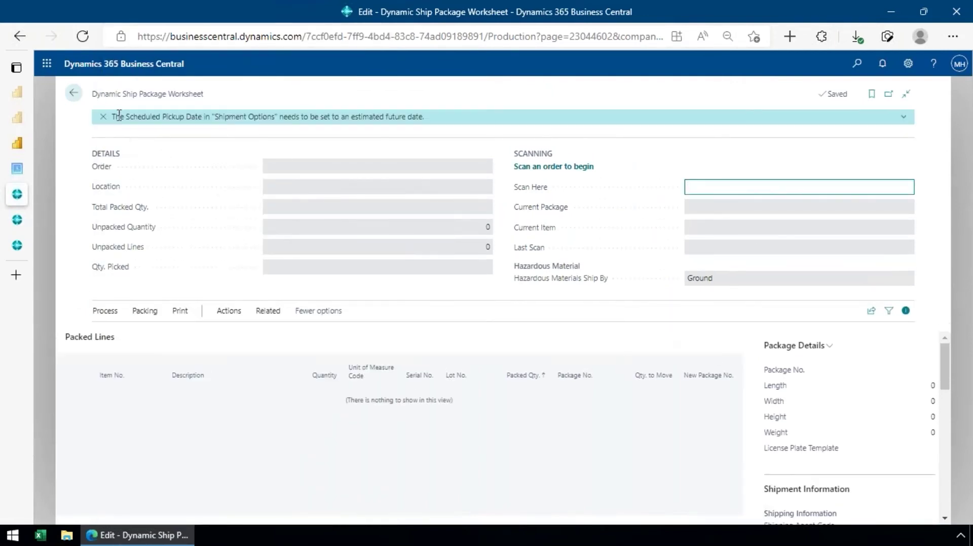
pyautogui.click(103, 116)
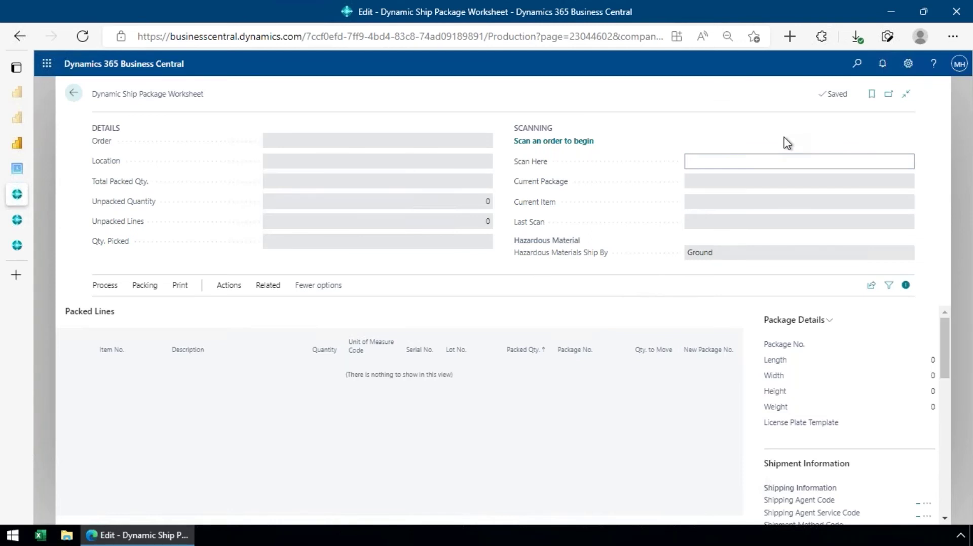
pyautogui.press('Escape')
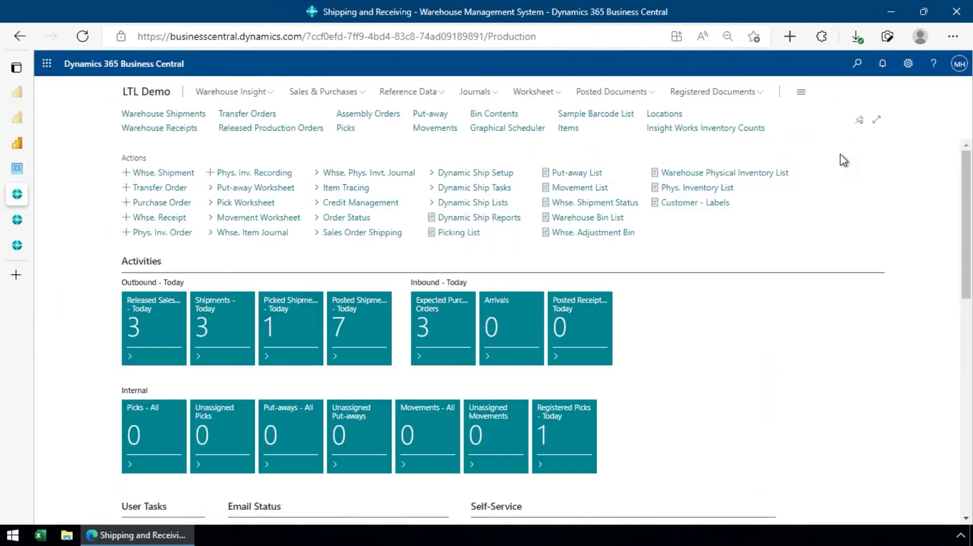